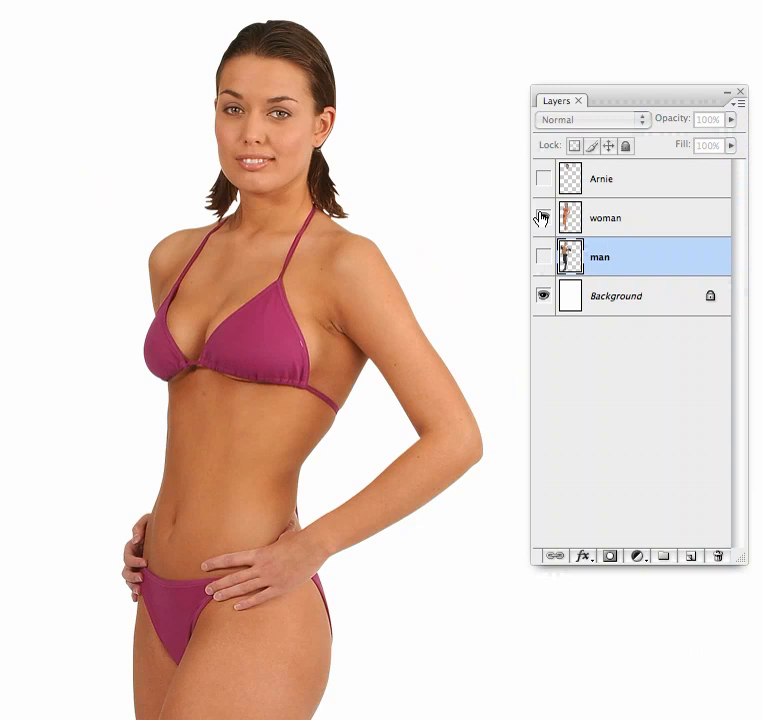
# Step: Preview the Arnie layer, hide it again, and show the man layer above the Background
pyautogui.click(543, 179)
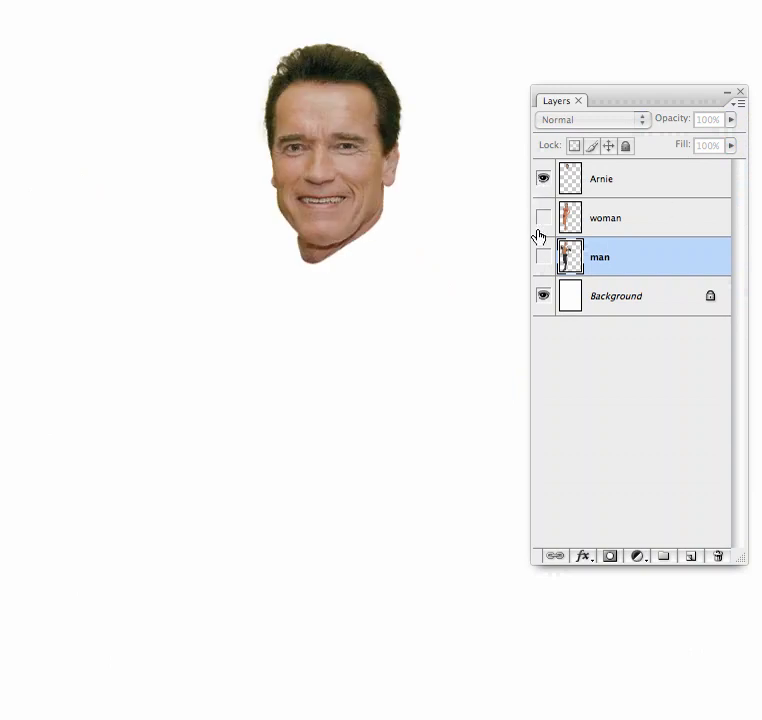
pyautogui.click(543, 180)
pyautogui.click(543, 257)
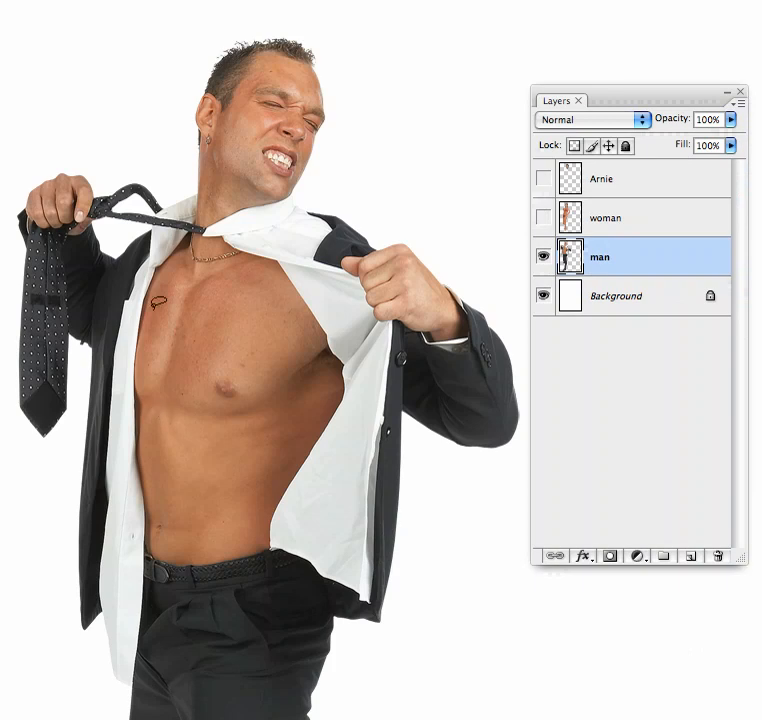
# Step: Add a layer mask to the man layer and paint out the skin all around the inner edge of the open shirt and waistband
pyautogui.click(608, 558)
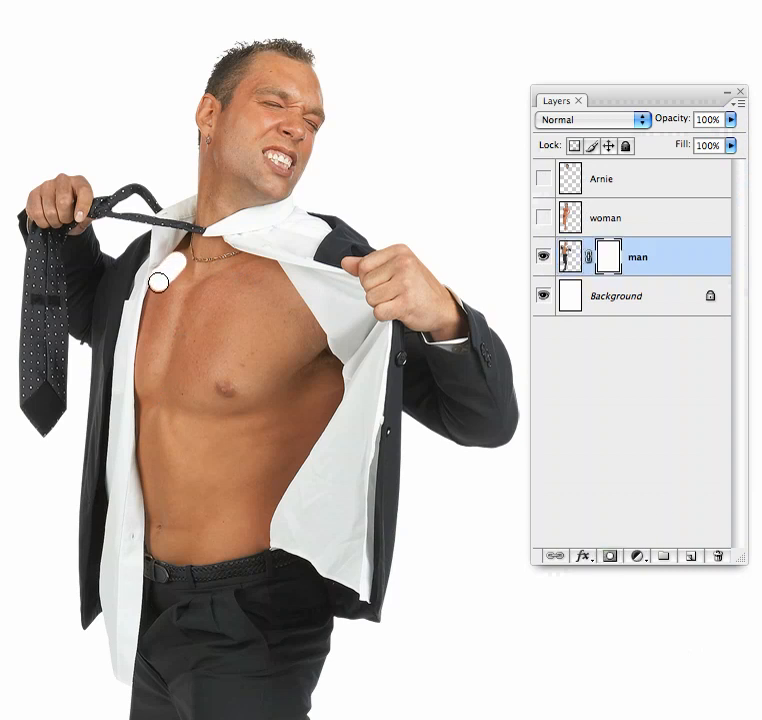
pyautogui.moveTo(144, 348); pyautogui.dragTo(143, 405)
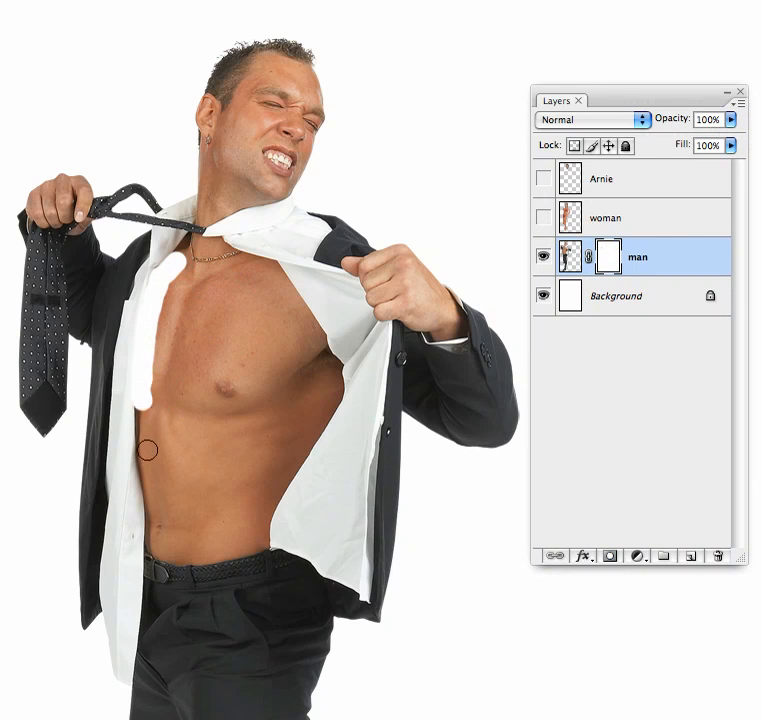
pyautogui.moveTo(145, 453); pyautogui.dragTo(150, 485)
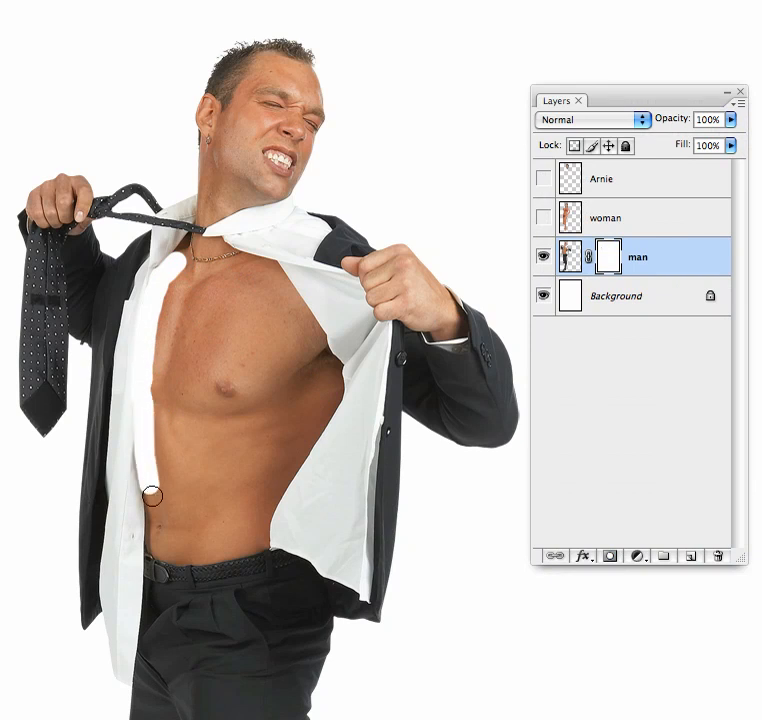
pyautogui.click(153, 514)
pyautogui.click(154, 548)
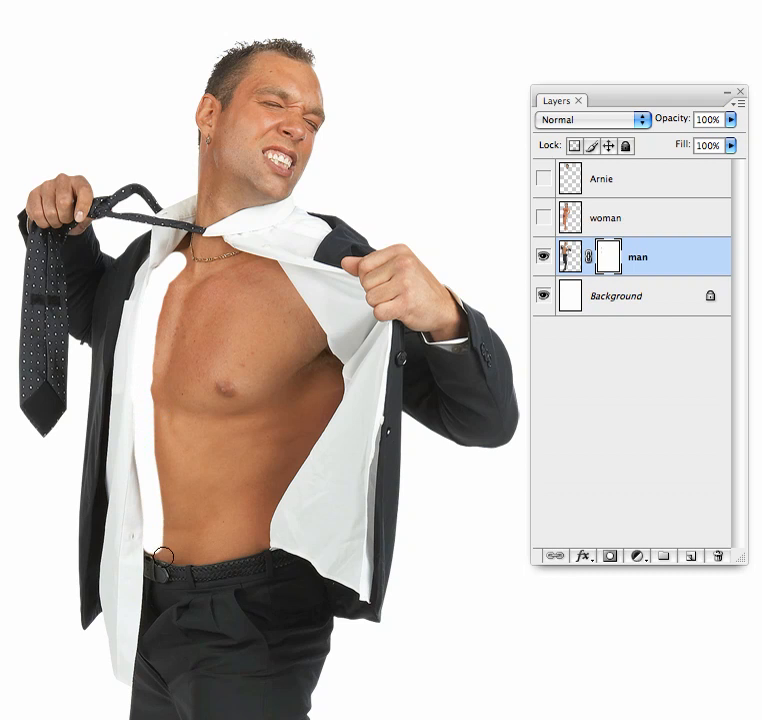
pyautogui.moveTo(159, 549)
pyautogui.mouseDown()
pyautogui.moveTo(210, 551)
pyautogui.moveTo(260, 540)
pyautogui.moveTo(277, 489)
pyautogui.mouseUp()
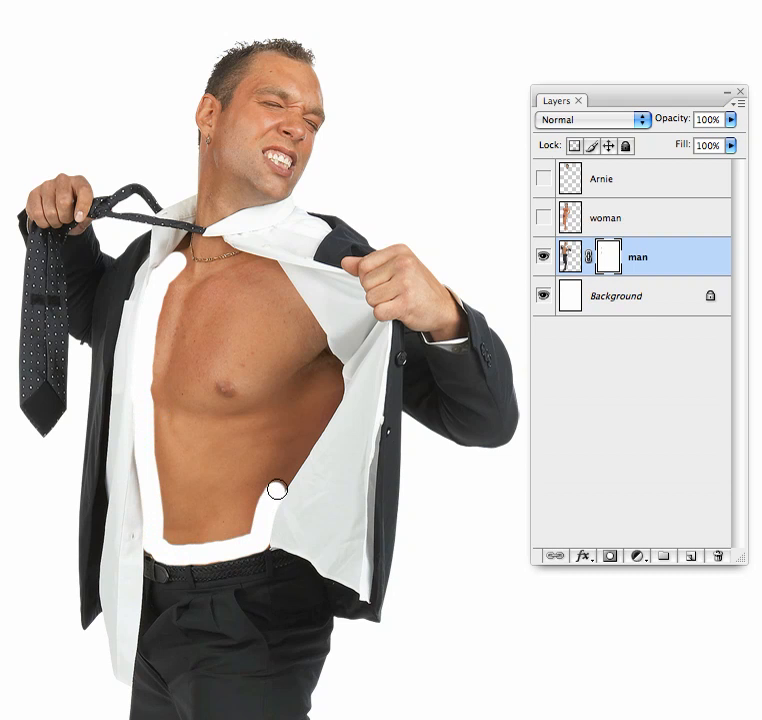
pyautogui.keyDown('shift'); pyautogui.click(330, 400); pyautogui.keyUp('shift')
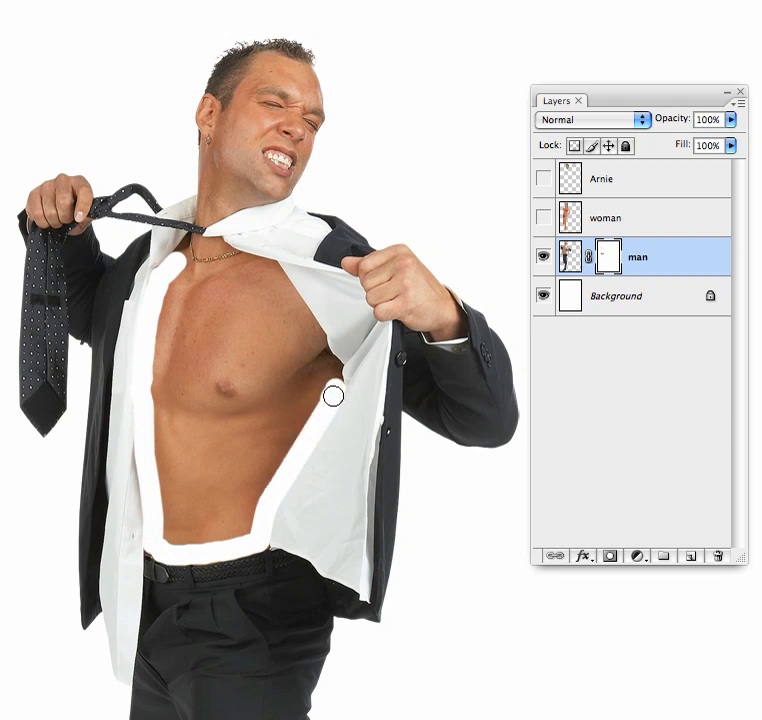
pyautogui.moveTo(333, 398)
pyautogui.mouseDown()
pyautogui.moveTo(333, 364)
pyautogui.moveTo(316, 338)
pyautogui.mouseUp()
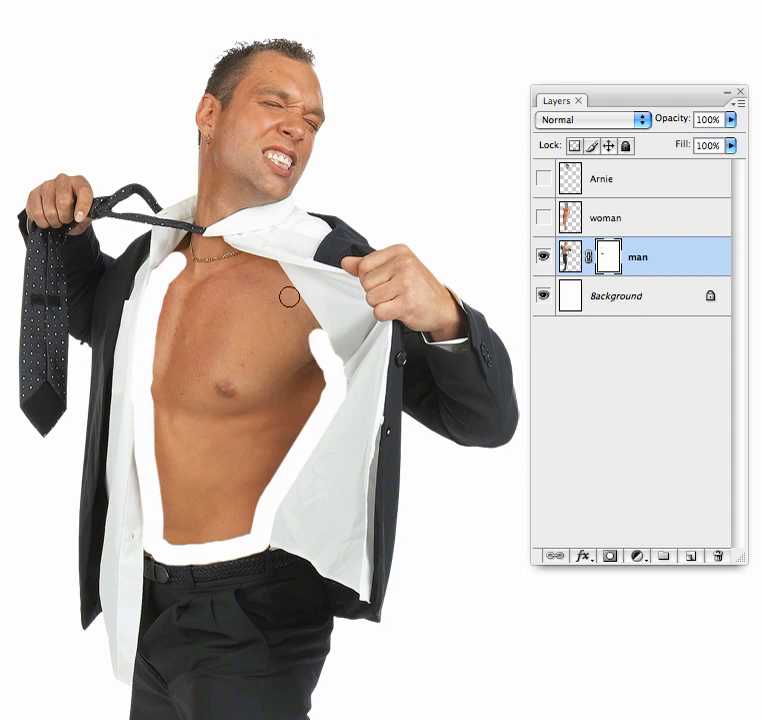
pyautogui.keyDown('shift'); pyautogui.click(270, 269); pyautogui.keyUp('shift')
pyautogui.moveTo(264, 268)
pyautogui.mouseDown()
pyautogui.moveTo(242, 262)
pyautogui.moveTo(190, 269)
pyautogui.moveTo(180, 260)
pyautogui.moveTo(182, 266)
pyautogui.mouseUp()
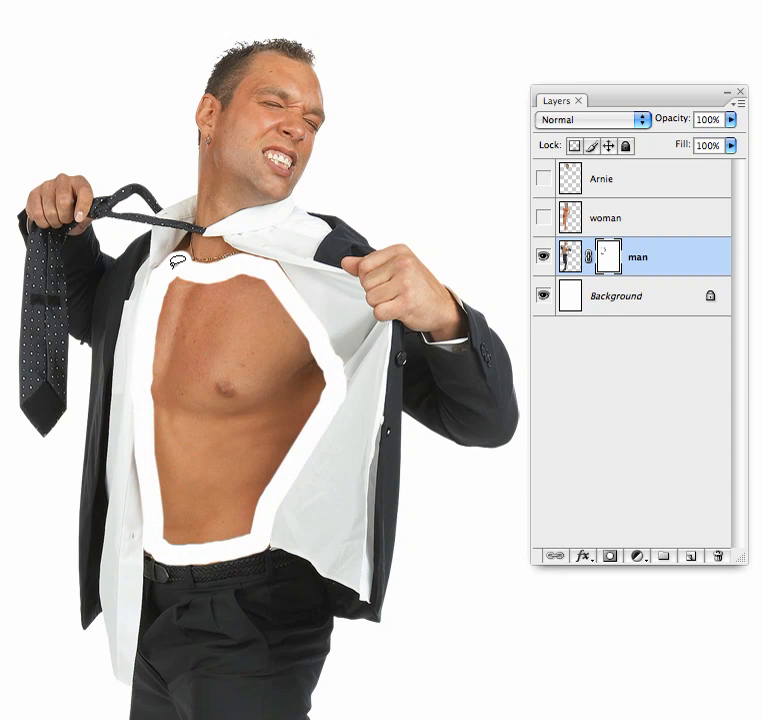
# Step: Lasso the remaining chest inside the painted outline, fill it black on the man layer's mask, and deselect
pyautogui.moveTo(155, 290); pyautogui.dragTo(142, 444)
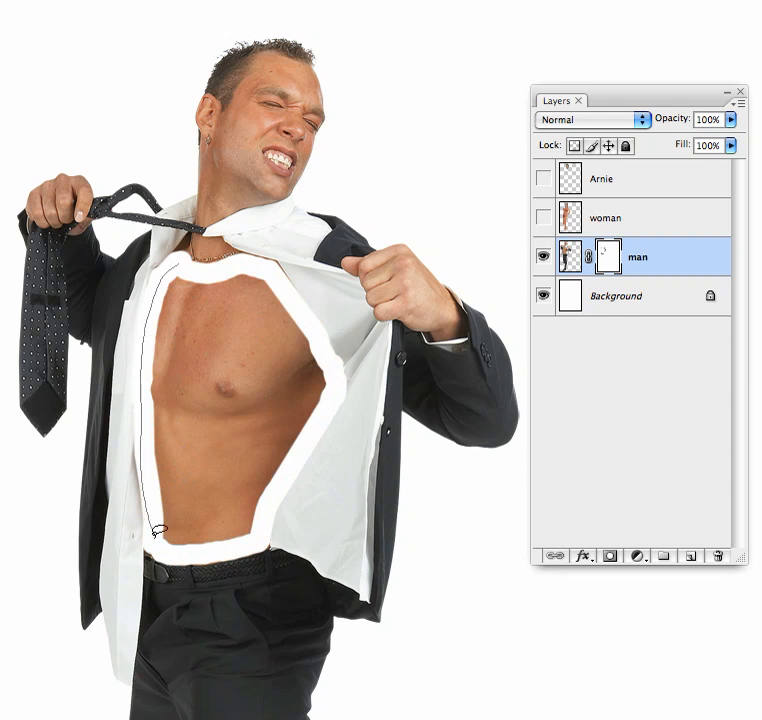
pyautogui.moveTo(176, 551); pyautogui.dragTo(233, 544)
pyautogui.moveTo(269, 512); pyautogui.dragTo(309, 432)
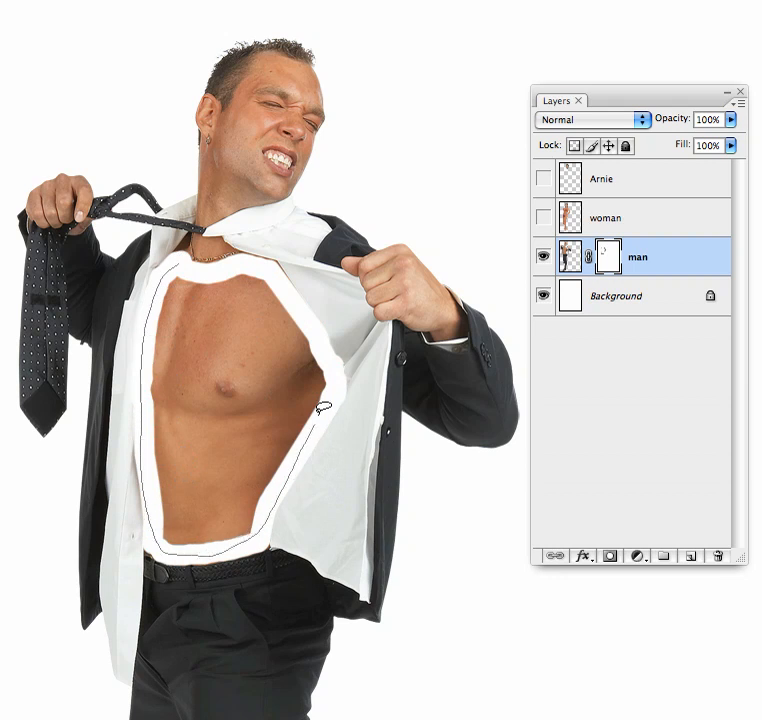
pyautogui.moveTo(333, 374)
pyautogui.mouseDown()
pyautogui.moveTo(281, 269)
pyautogui.moveTo(241, 260)
pyautogui.moveTo(286, 259)
pyautogui.mouseUp()
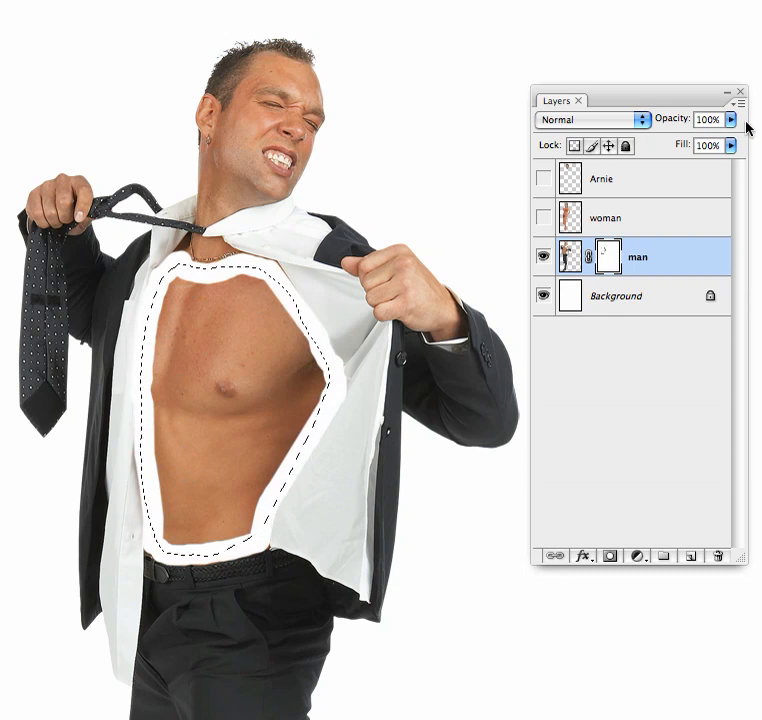
pyautogui.press('BackSpace')
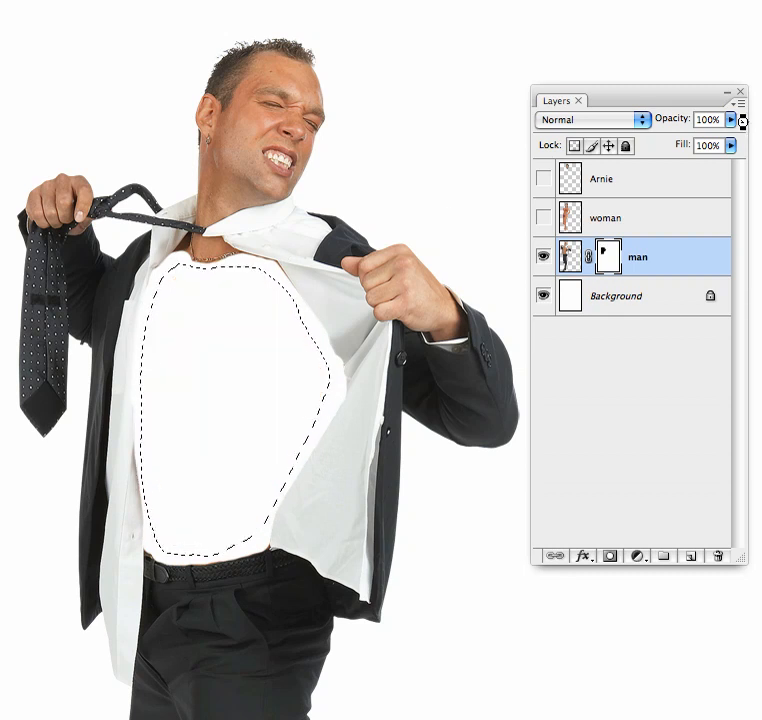
pyautogui.press('super+d')
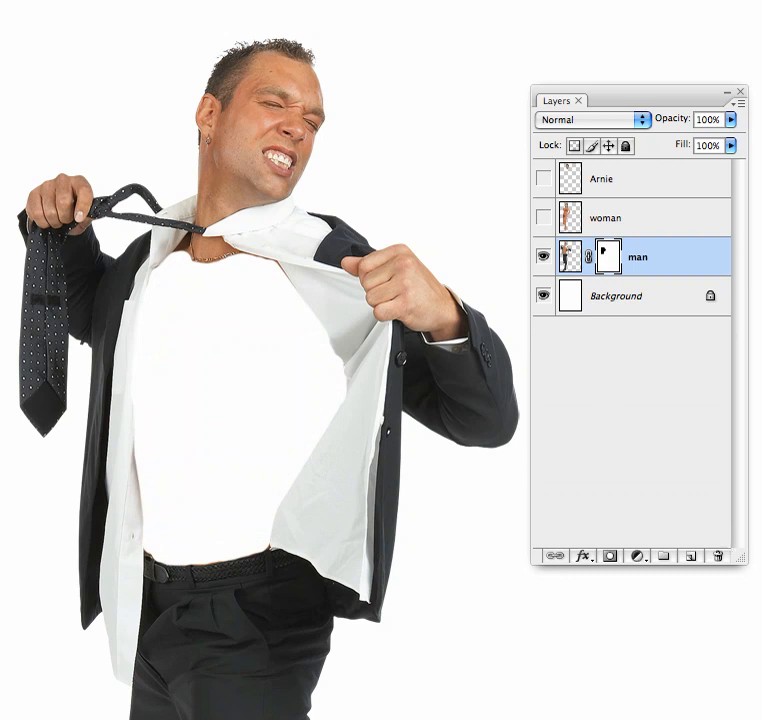
# Step: Show the woman layer and move it sideways so her skin can be compared with the man's face
pyautogui.click(541, 219)
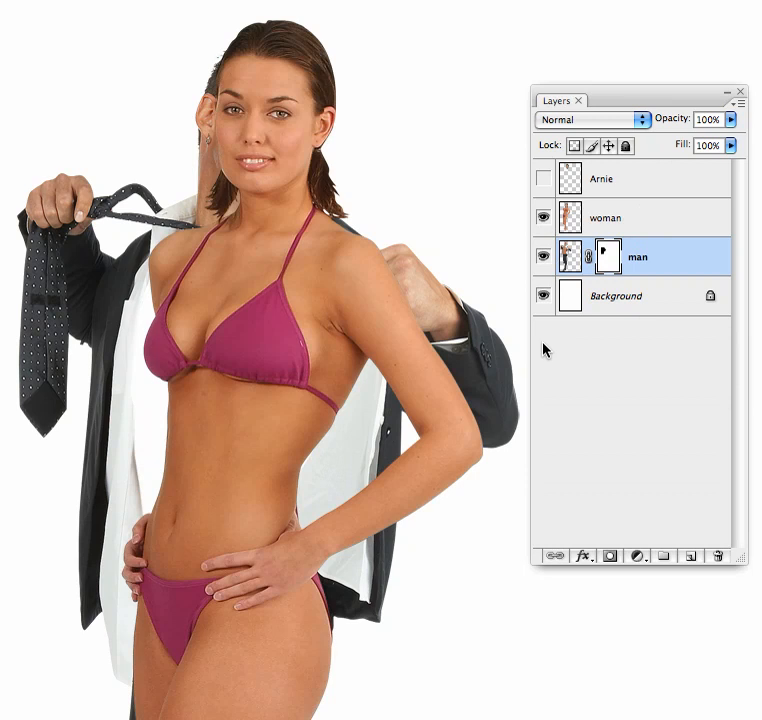
pyautogui.click(572, 217)
pyautogui.moveTo(286, 293); pyautogui.dragTo(325, 303)
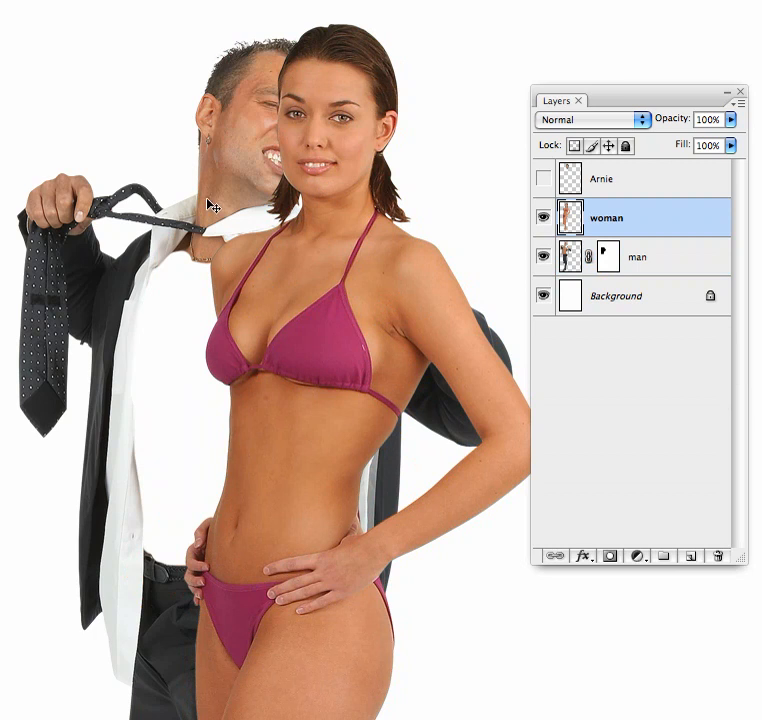
pyautogui.moveTo(235, 267); pyautogui.dragTo(229, 268)
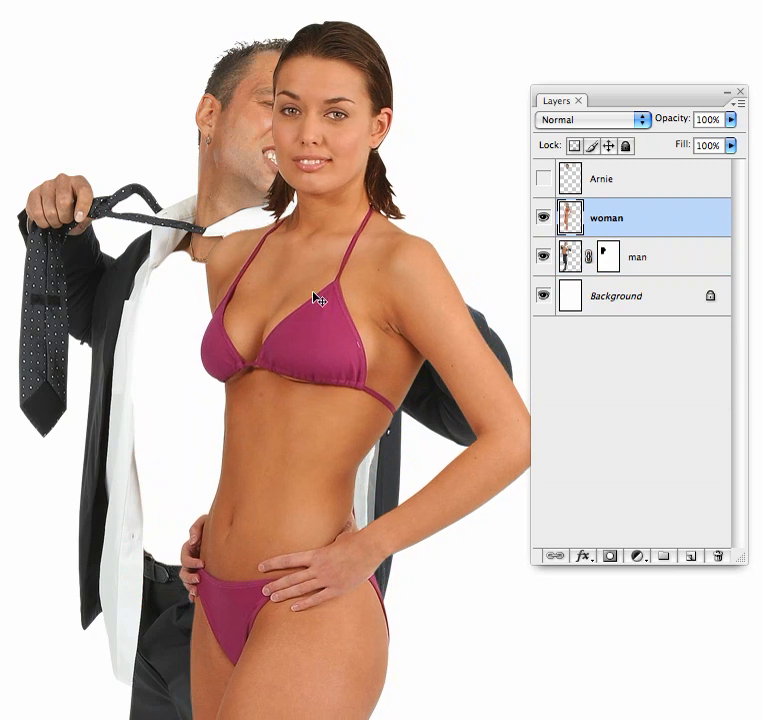
# Step: Reduce the woman layer's saturation to -17 with Hue/Saturation
pyautogui.press('super+u')
pyautogui.moveTo(318, 18); pyautogui.dragTo(384, 405)
pyautogui.moveTo(296, 551); pyautogui.dragTo(277, 562)
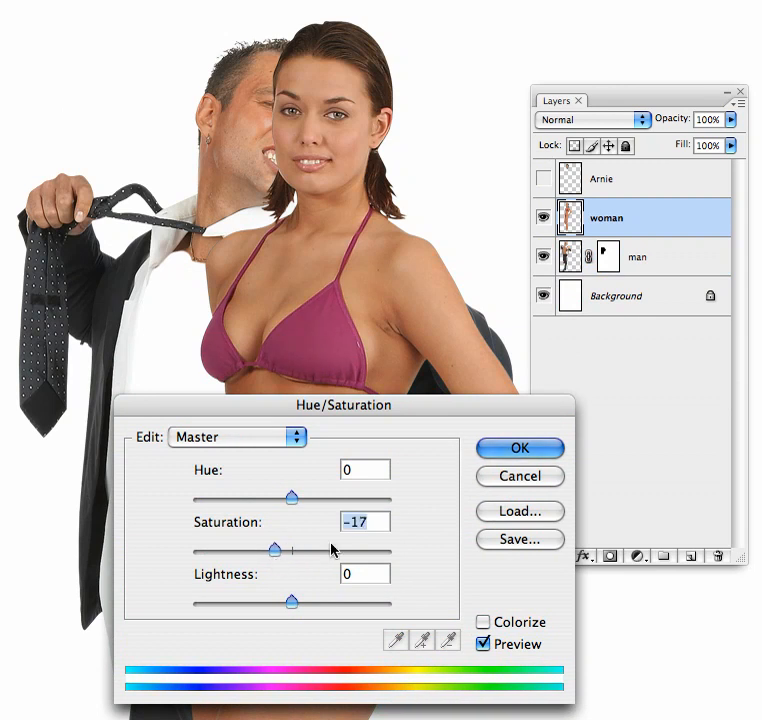
pyautogui.click(503, 453)
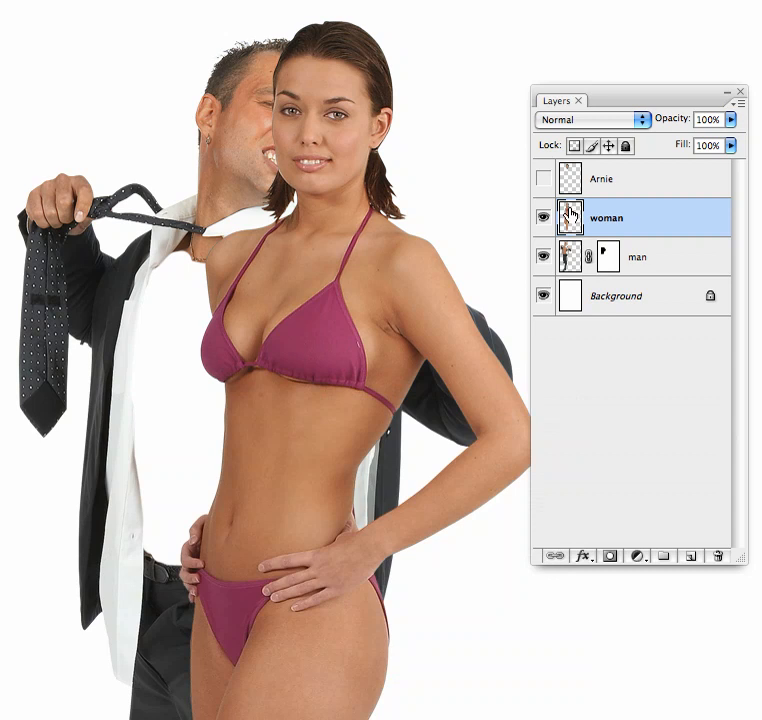
# Step: Place the woman layer beneath the man layer and move her torso into the shirt opening
pyautogui.moveTo(565, 252); pyautogui.dragTo(566, 270)
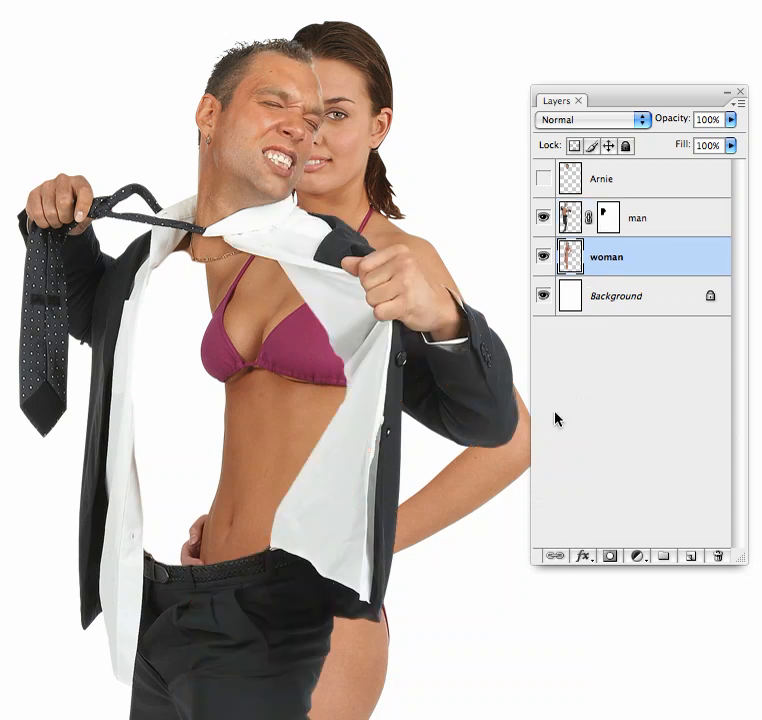
pyautogui.moveTo(289, 434); pyautogui.dragTo(203, 457)
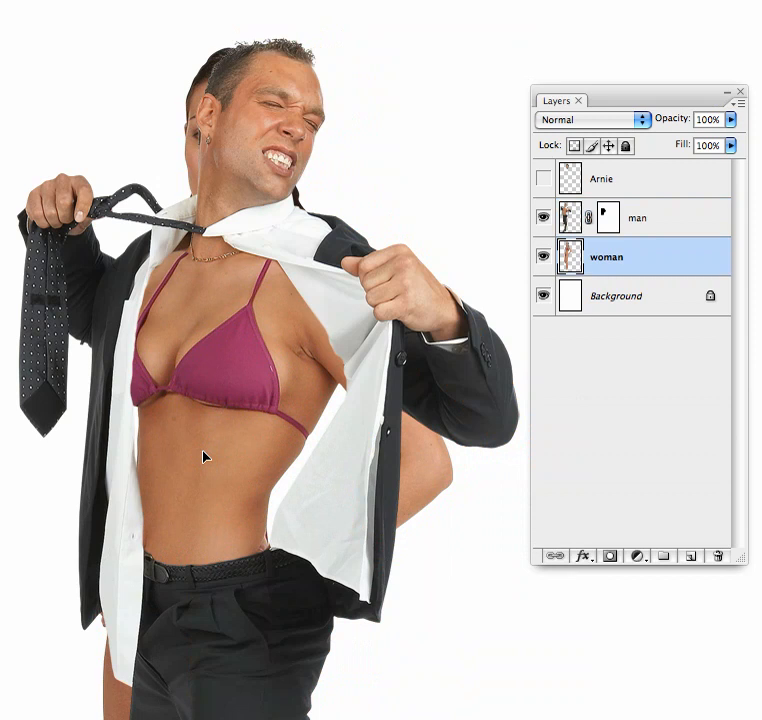
# Step: Lasso the woman's head around the man's head and delete it from the woman layer
pyautogui.press('l')
pyautogui.moveTo(164, 194); pyautogui.dragTo(213, 209)
pyautogui.moveTo(277, 206)
pyautogui.mouseDown()
pyautogui.moveTo(347, 226)
pyautogui.moveTo(390, 52)
pyautogui.moveTo(148, 34)
pyautogui.moveTo(165, 190)
pyautogui.mouseUp()
pyautogui.press('Delete')
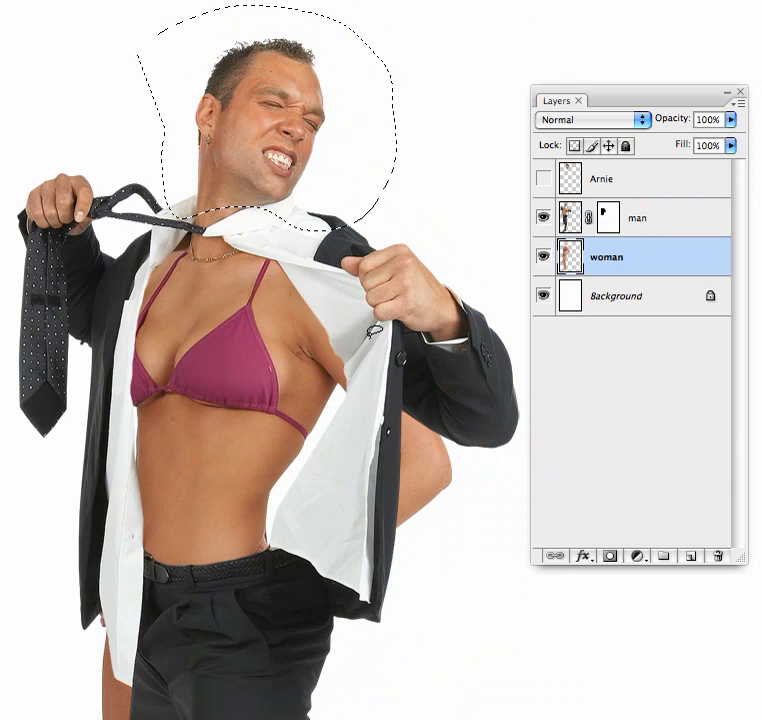
pyautogui.hotkey('ctrl', 'd')
# Step: Delete the woman's protruding elbow and leg outside the suit, and readjust her torso within the shirt opening
pyautogui.moveTo(365, 308)
pyautogui.mouseDown()
pyautogui.moveTo(349, 456)
pyautogui.moveTo(403, 583)
pyautogui.moveTo(510, 359)
pyautogui.moveTo(415, 254)
pyautogui.mouseUp()
pyautogui.press('Delete')
pyautogui.hotkey('ctrl', 'd')
pyautogui.moveTo(45, 493)
pyautogui.mouseDown()
pyautogui.moveTo(160, 595)
pyautogui.moveTo(280, 640)
pyautogui.moveTo(291, 714)
pyautogui.moveTo(45, 495)
pyautogui.mouseUp()
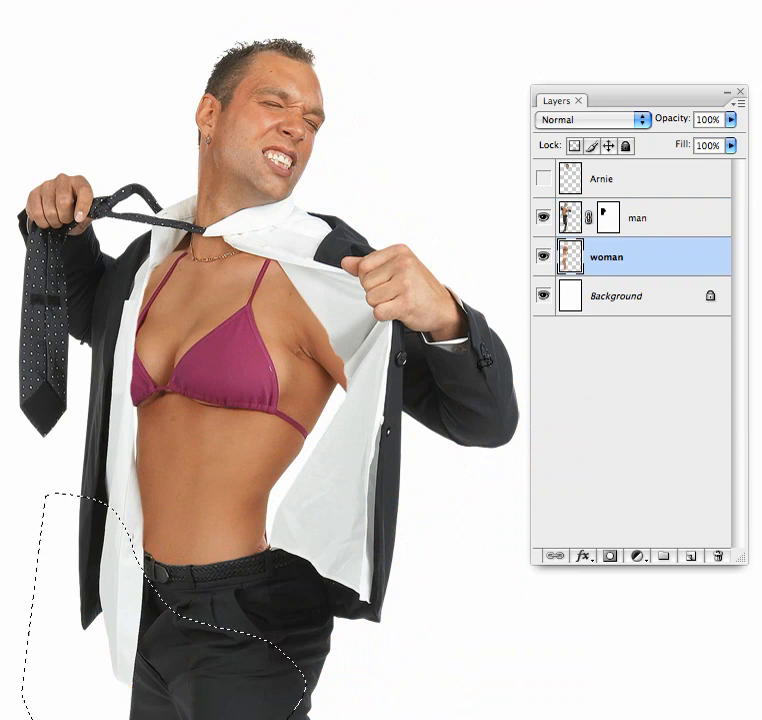
pyautogui.hotkey('ctrl', 'd')
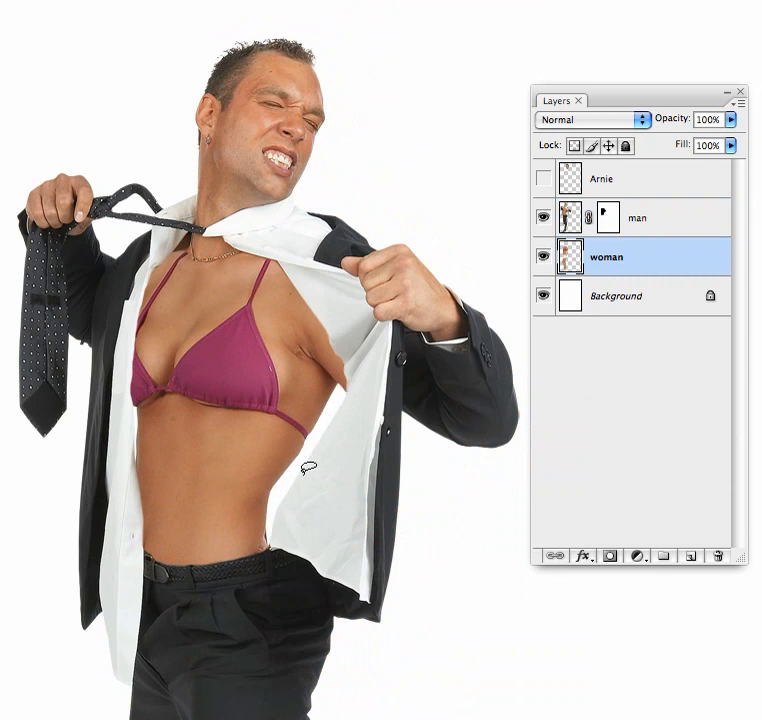
pyautogui.moveTo(230, 458); pyautogui.dragTo(232, 448)
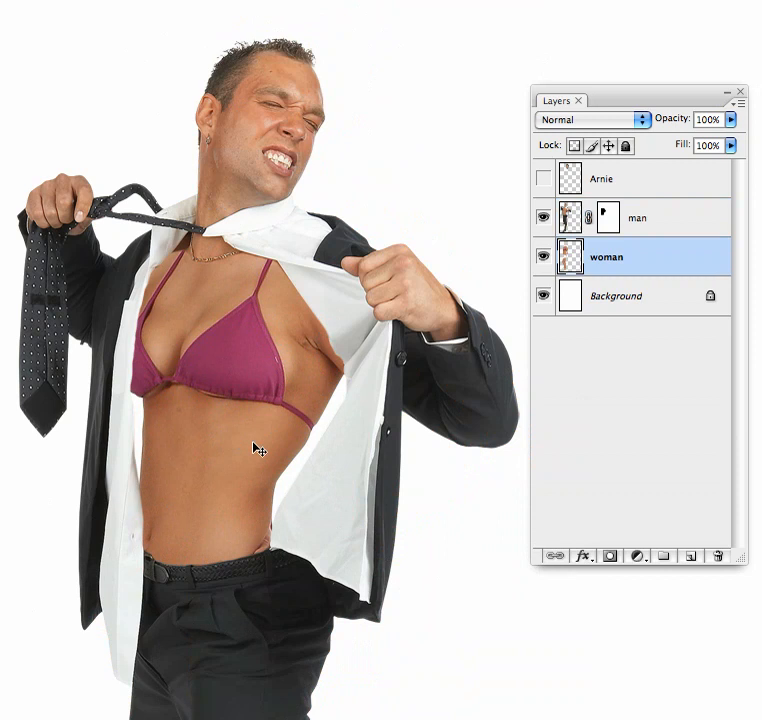
# Step: Select the side of the woman's waist beside the shirt by painting it in Quick Mask with the soft 100 px brush
pyautogui.press('q')
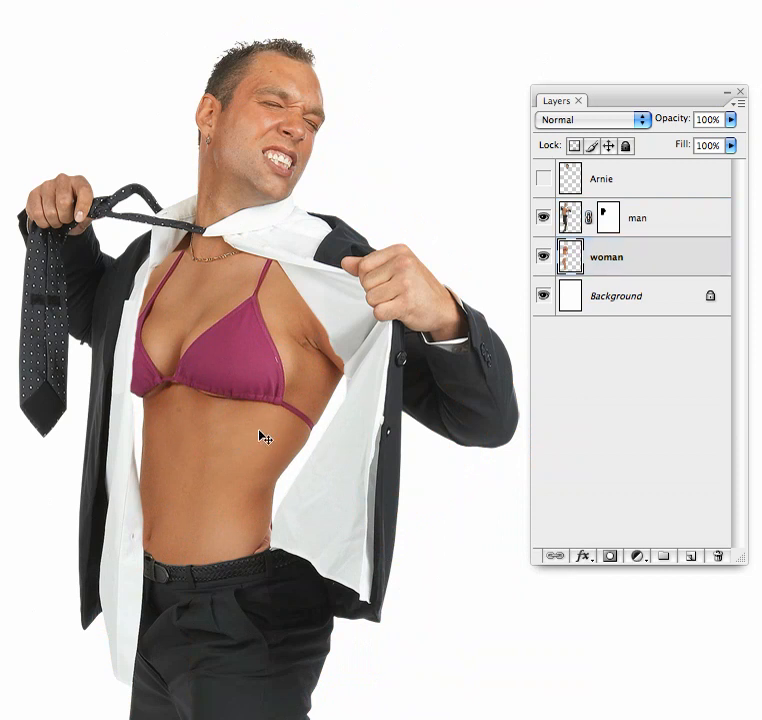
pyautogui.press('b')
pyautogui.rightClick(260, 431)
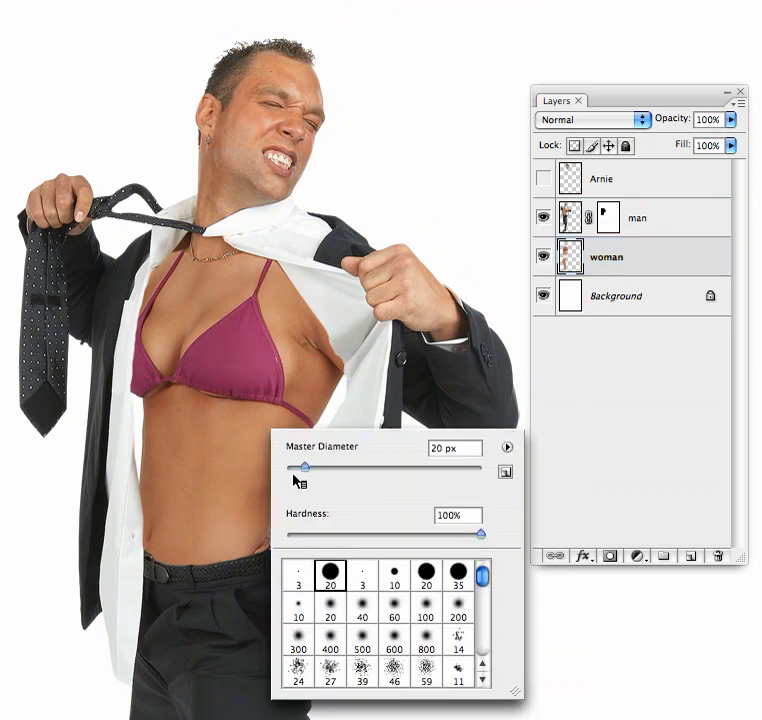
pyautogui.click(420, 610)
pyautogui.press('Return')
pyautogui.moveTo(266, 492)
pyautogui.mouseDown()
pyautogui.moveTo(285, 467)
pyautogui.moveTo(257, 520)
pyautogui.moveTo(257, 504)
pyautogui.moveTo(337, 415)
pyautogui.moveTo(272, 491)
pyautogui.moveTo(256, 539)
pyautogui.moveTo(257, 519)
pyautogui.moveTo(282, 472)
pyautogui.moveTo(333, 403)
pyautogui.mouseUp()
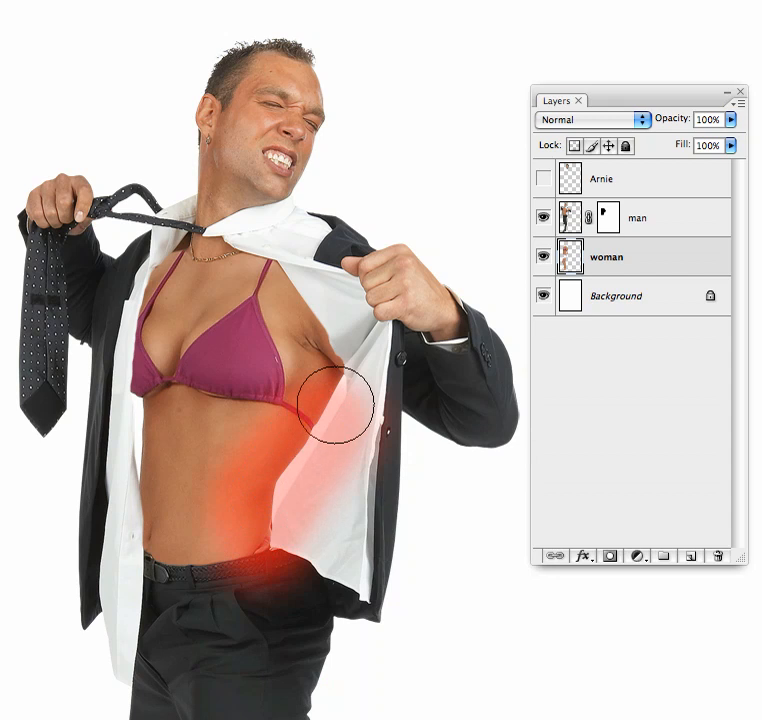
pyautogui.press('q')
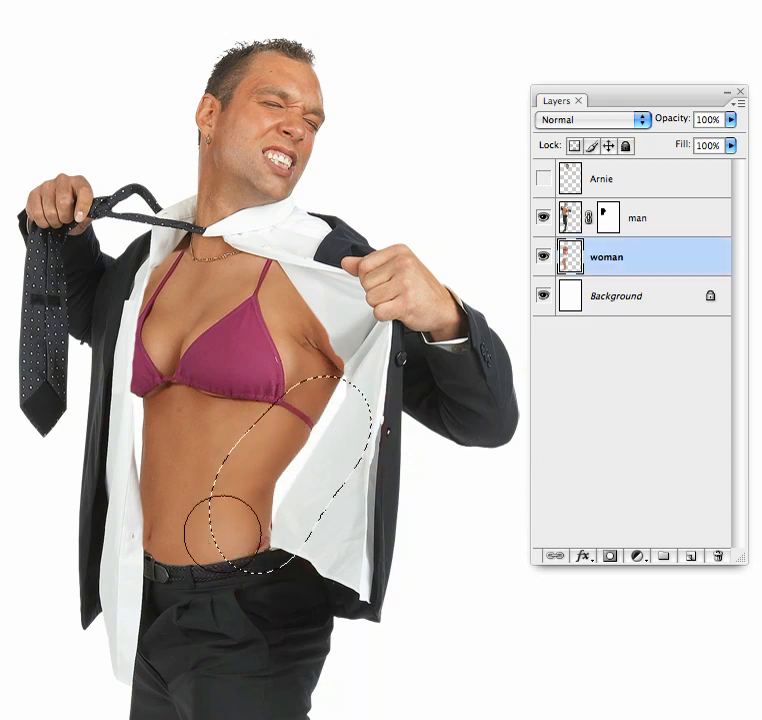
# Step: Copy the selected waist side to a new layer and shift it outward to fill the gap beside the shirt
pyautogui.press('v')
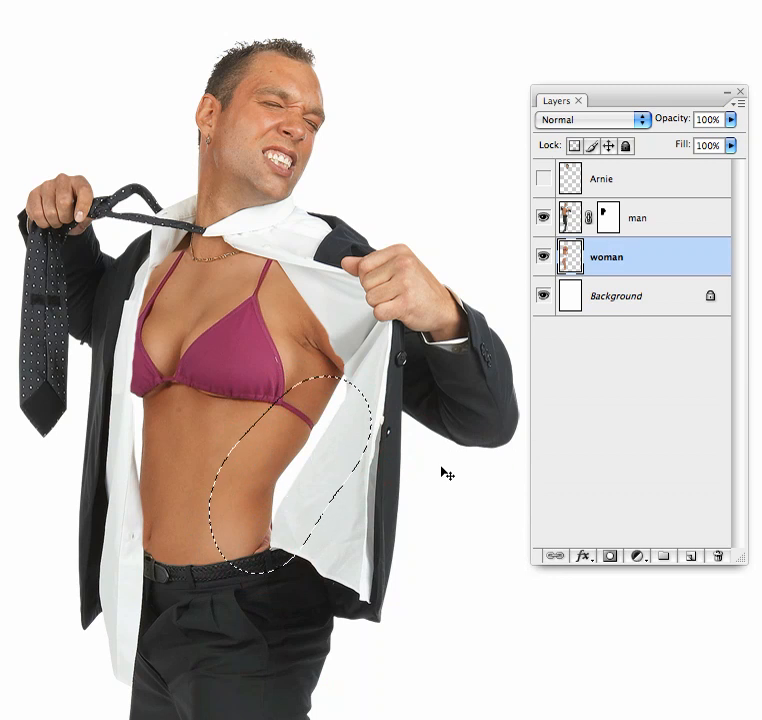
pyautogui.hotkey('ctrl', 'j')
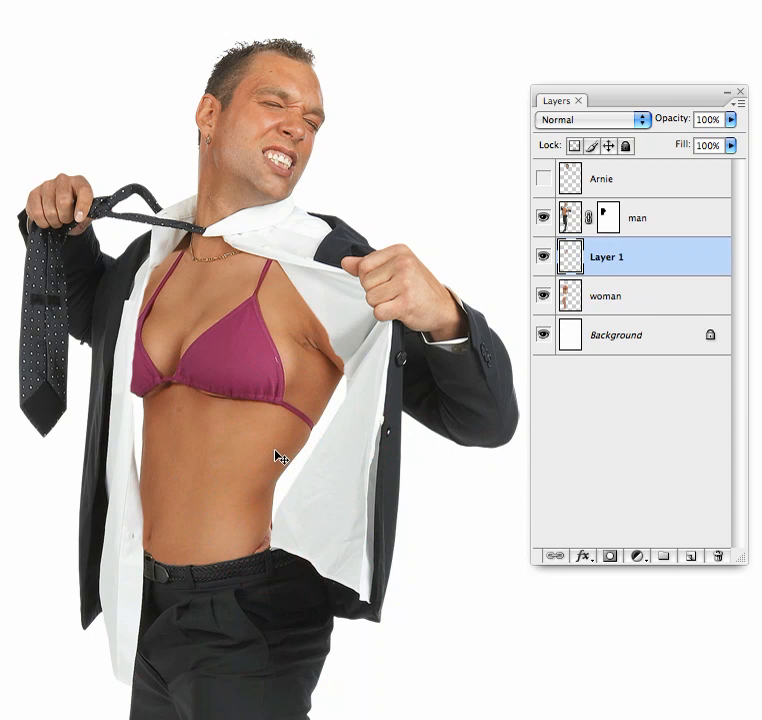
pyautogui.moveTo(283, 458)
pyautogui.mouseDown()
pyautogui.moveTo(291, 463)
pyautogui.moveTo(289, 455)
pyautogui.mouseUp()
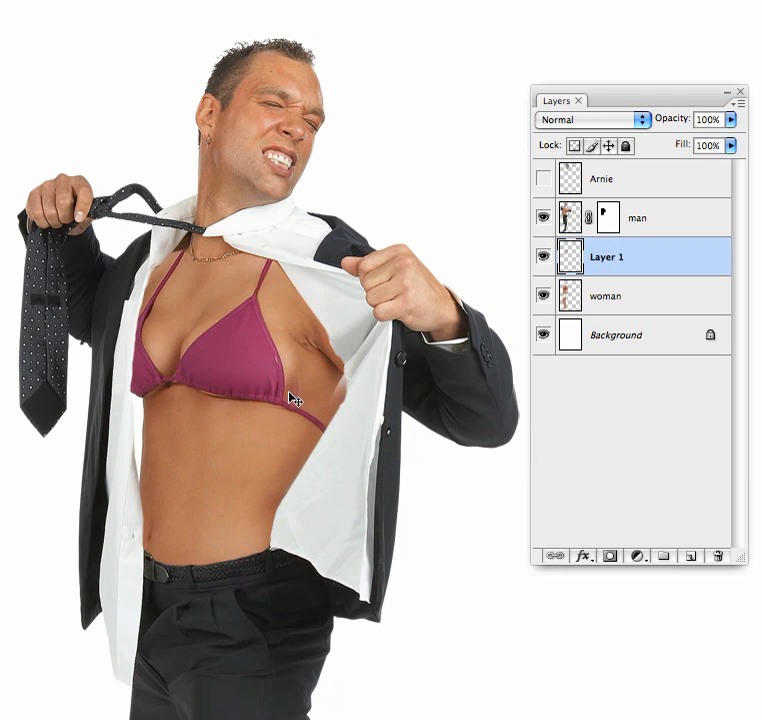
# Step: Blend the copied waist patch around the bikini strap with the Eraser and touch up its edge with the Brush
pyautogui.press('e')
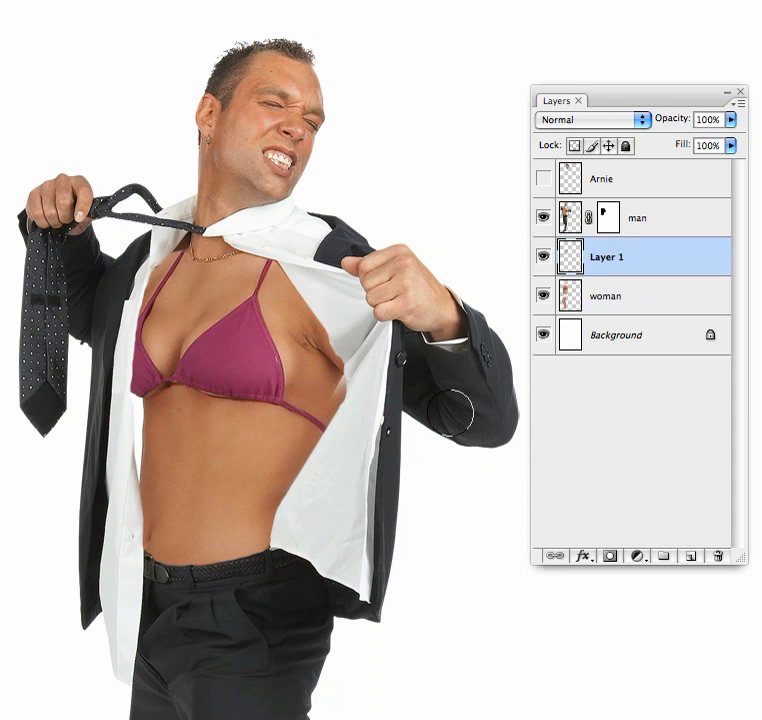
pyautogui.press('b')
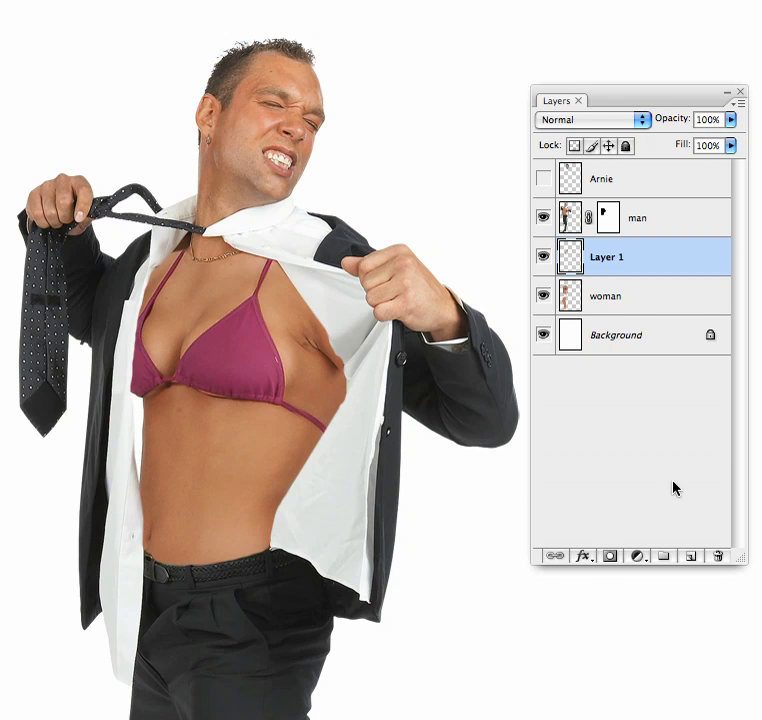
# Step: Clean up the shirt's edges around the woman's torso by painting on the man layer's mask
pyautogui.click(610, 220)
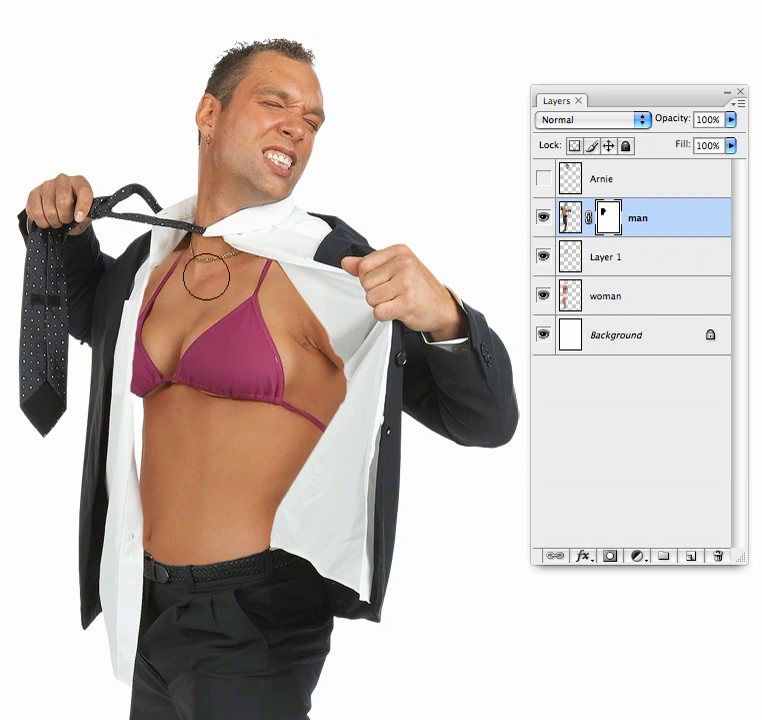
pyautogui.moveTo(316, 296)
pyautogui.mouseDown()
pyautogui.moveTo(352, 352)
pyautogui.moveTo(355, 384)
pyautogui.mouseUp()
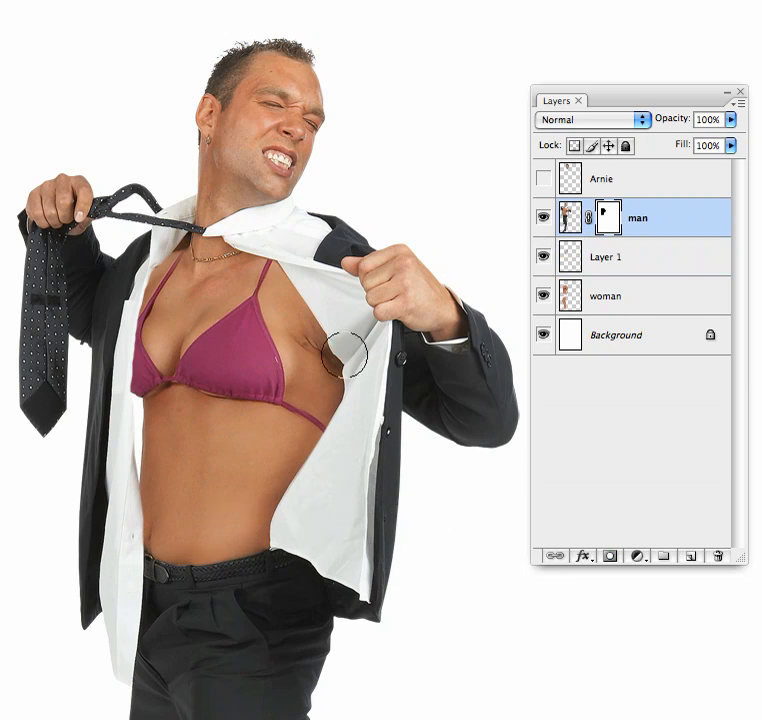
pyautogui.click(214, 310)
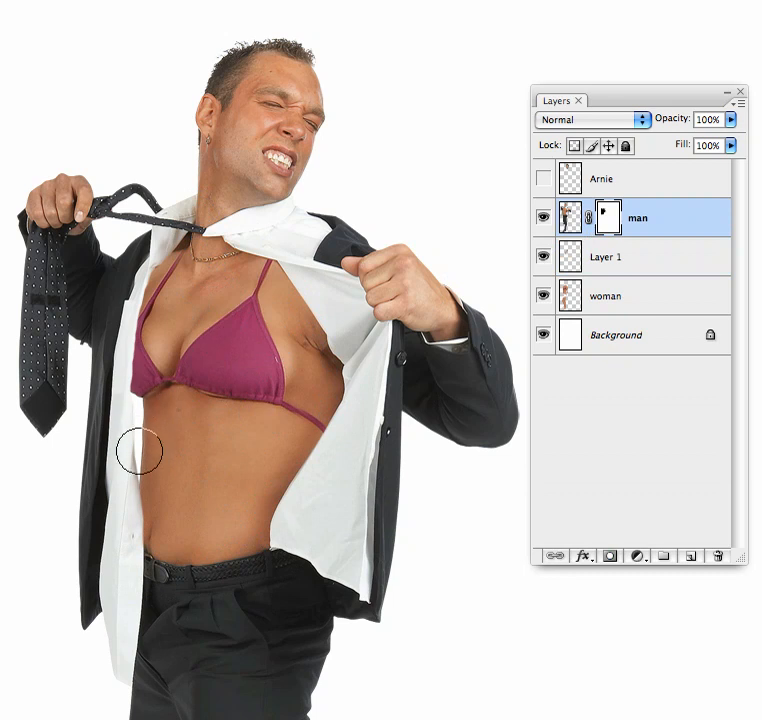
# Step: Outline an oval area over the shirt edge beside the bikini and waist, and create a new layer named "back shirt"
pyautogui.press('v')
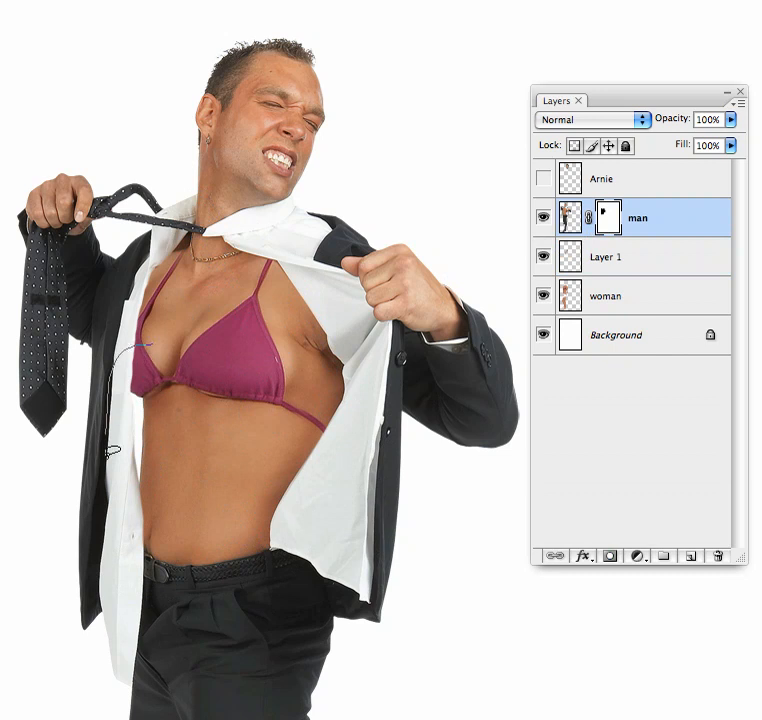
pyautogui.moveTo(178, 357); pyautogui.dragTo(176, 359)
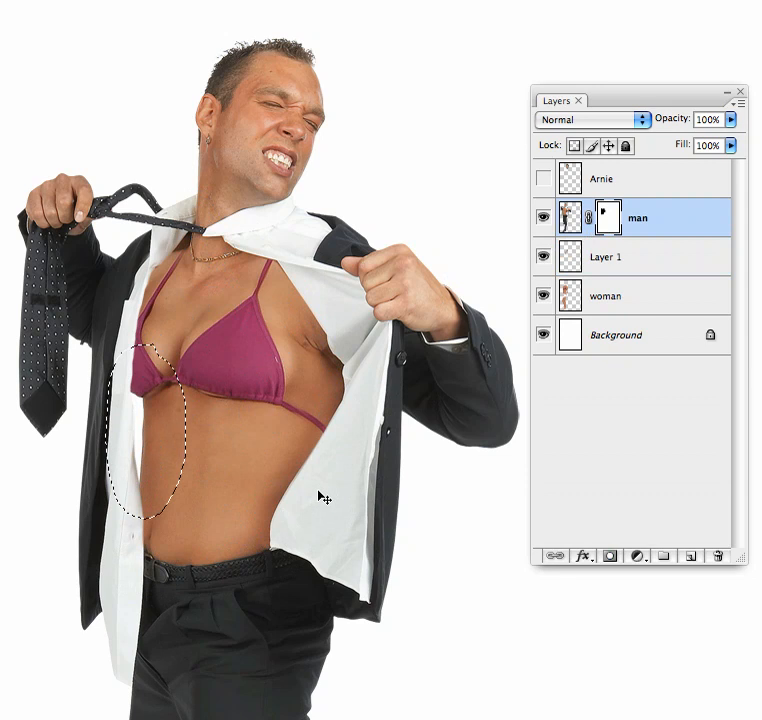
pyautogui.hotkey('ctrl', 'shift', 'n')
pyautogui.write('ba')
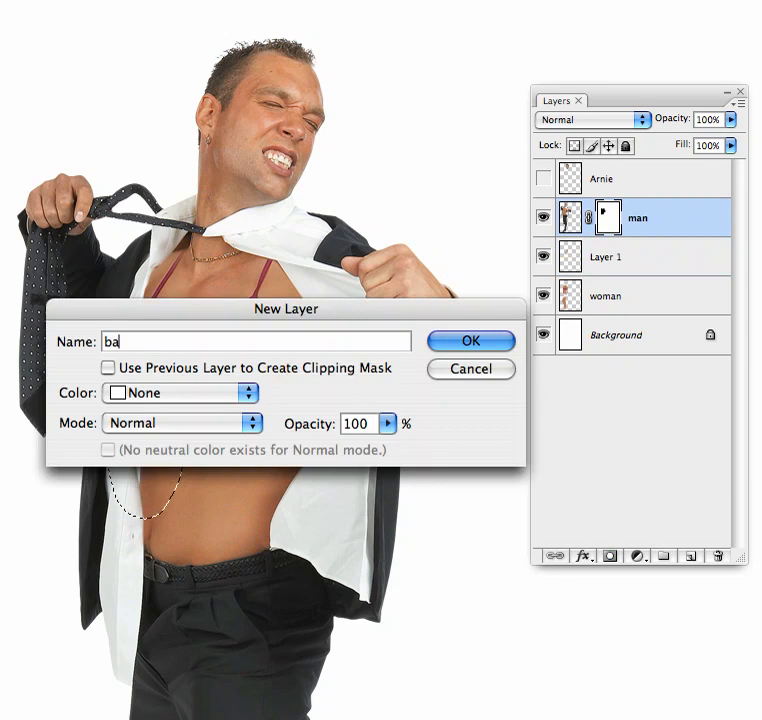
pyautogui.write('ck shirt')
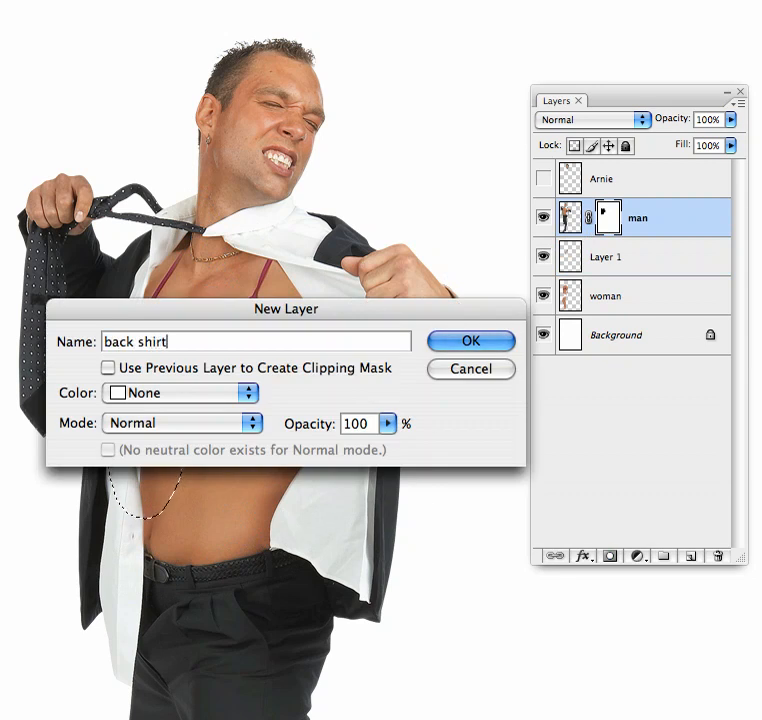
pyautogui.press('Return')
# Step: Fill the oval selection with light grey, deselect it, and place the back shirt layer directly beneath the woman layer
pyautogui.press('i')
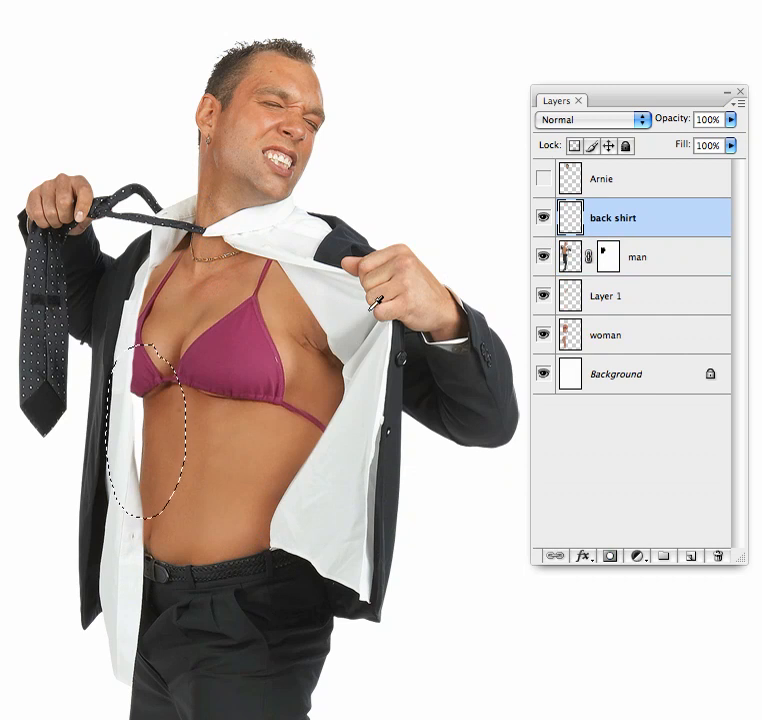
pyautogui.hotkey('alt', 'BackSpace')
pyautogui.hotkey('ctrl', 'd')
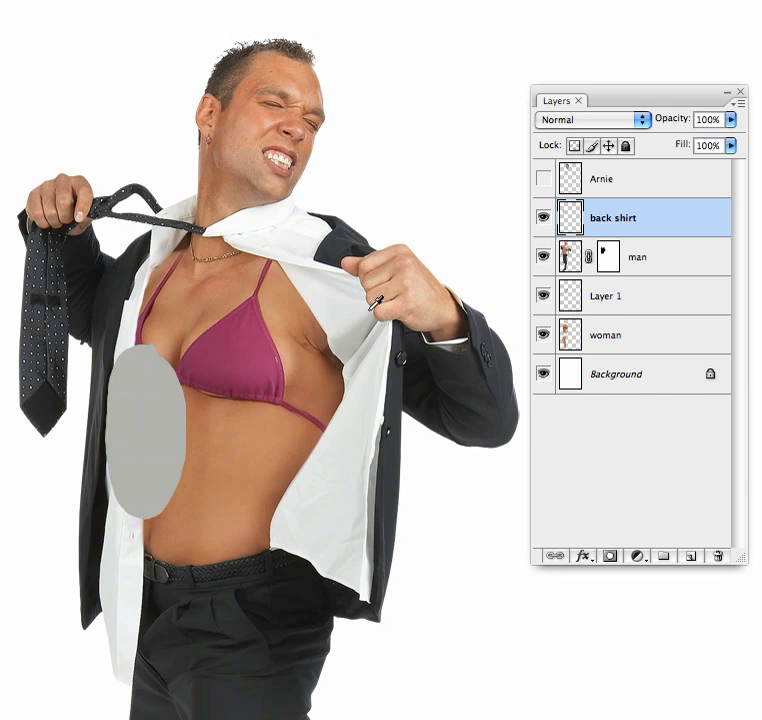
pyautogui.moveTo(580, 231); pyautogui.dragTo(612, 393)
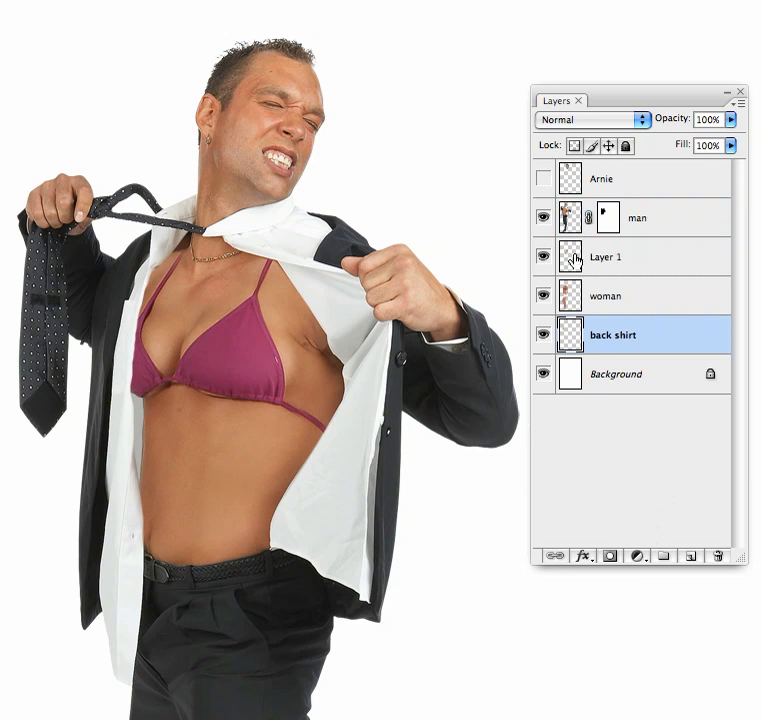
# Step: Create a new layer named "shading" directly above Layer 1, ready for painting with the Brush
pyautogui.click(576, 300)
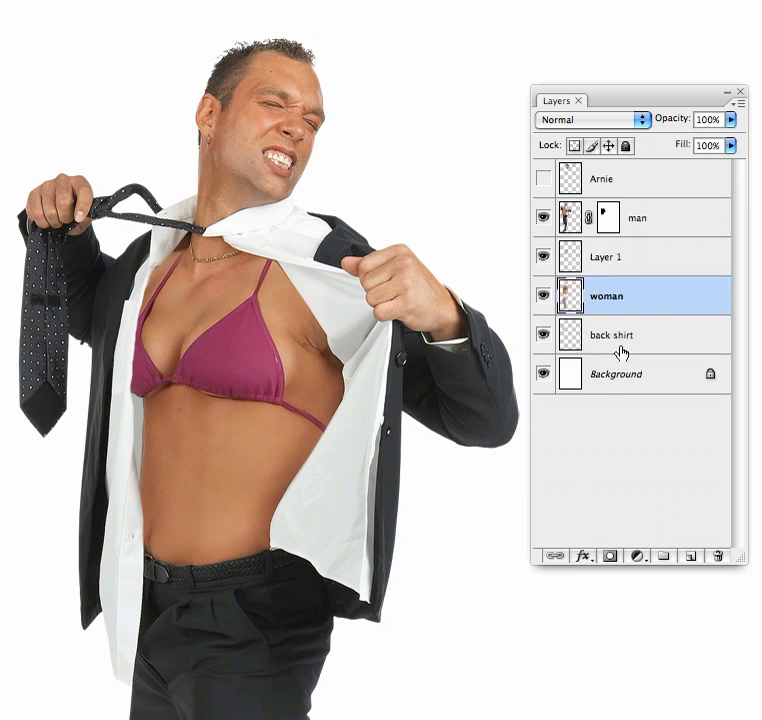
pyautogui.click(570, 258)
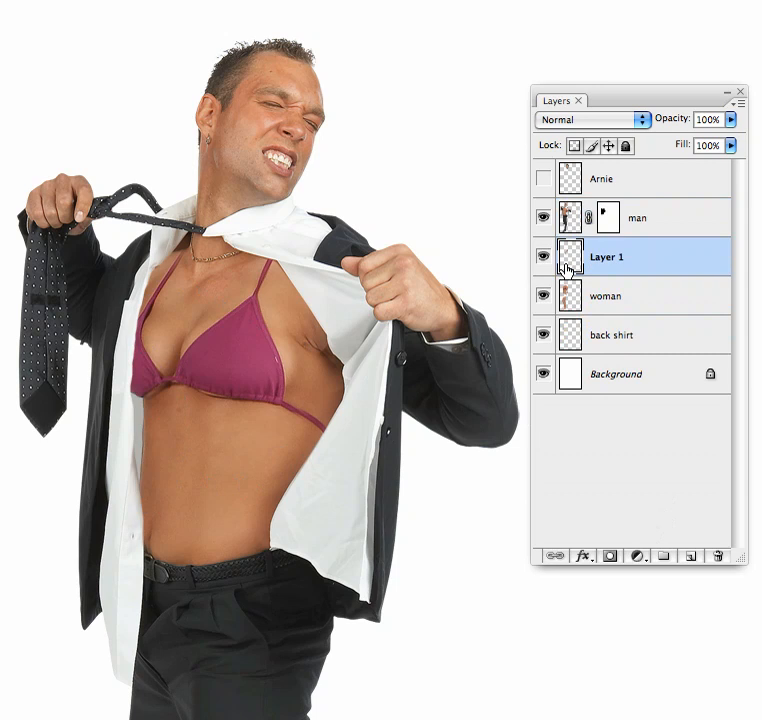
pyautogui.hotkey('ctrl', 'shift', 'n')
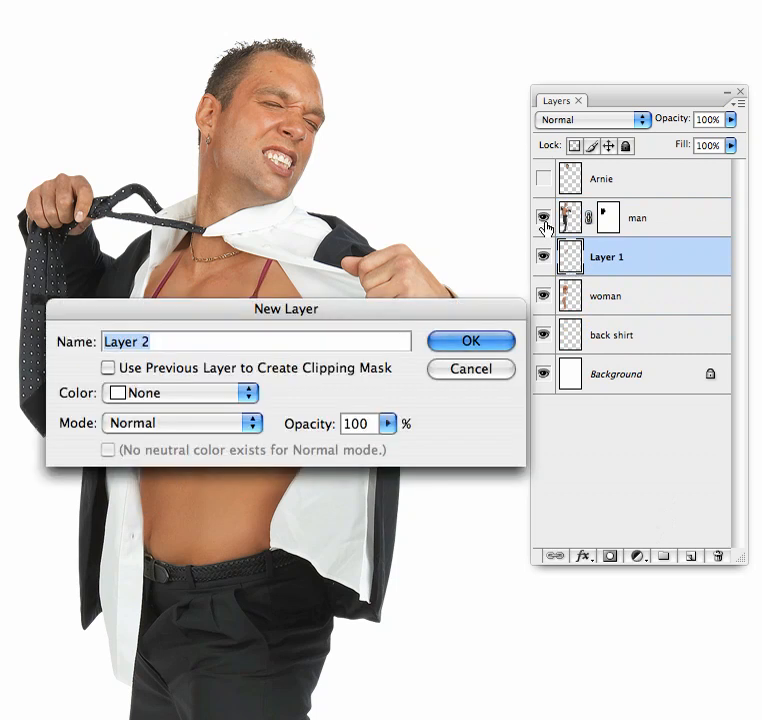
pyautogui.write('shading')
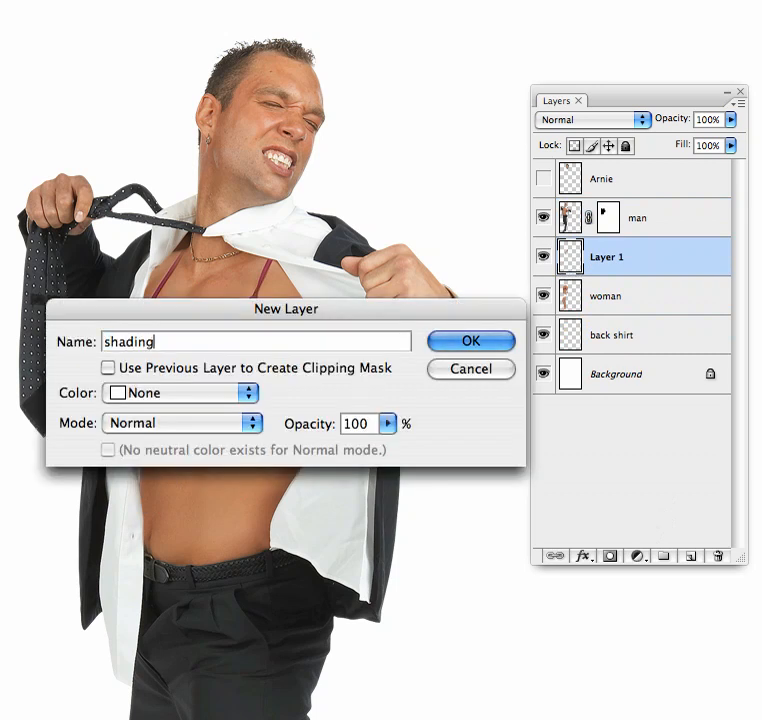
pyautogui.press('Return')
pyautogui.press('b')
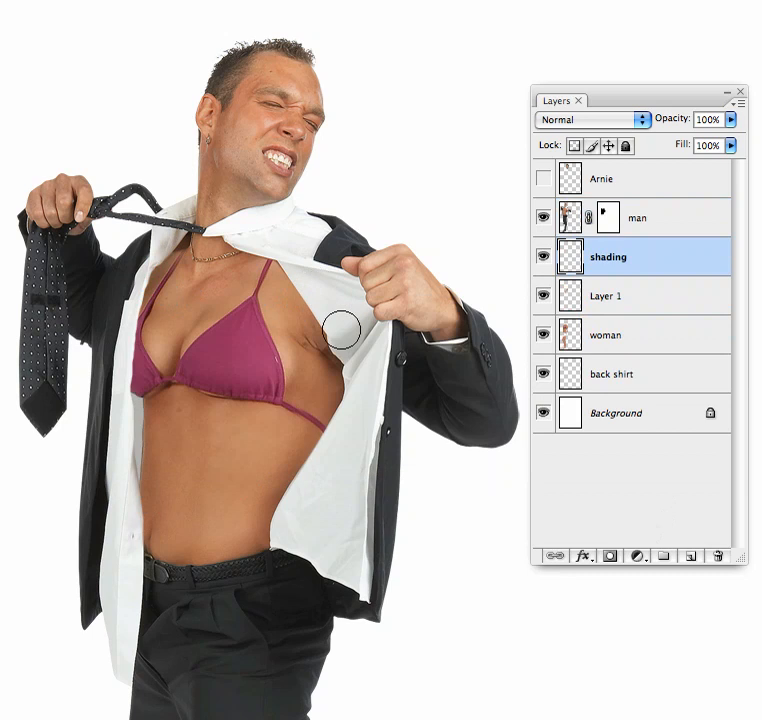
# Step: Paint soft shadows on the shading layer where the torso meets both sides of the open shirt, redoing the first stroke
pyautogui.moveTo(337, 362); pyautogui.dragTo(327, 440)
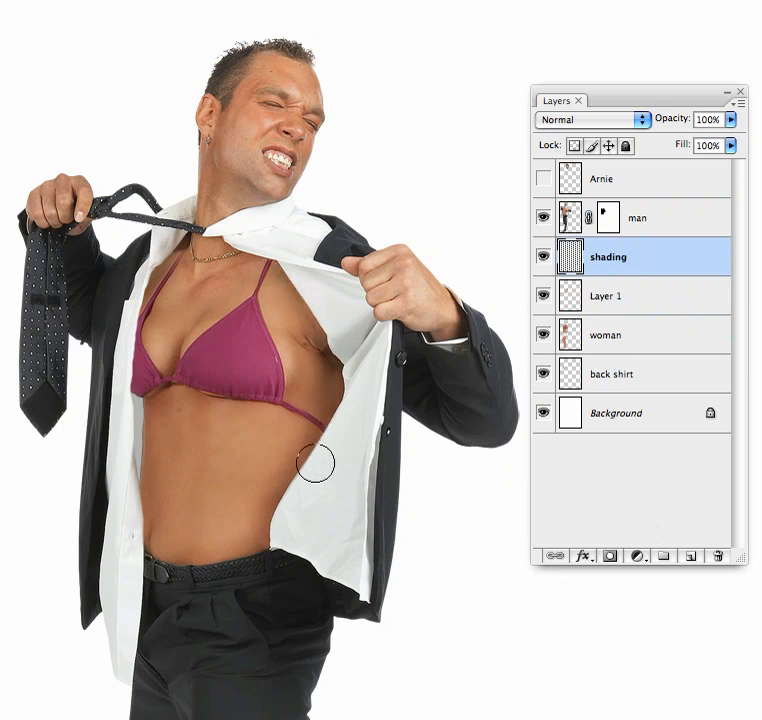
pyautogui.hotkey('ctrl', 'z')
pyautogui.moveTo(124, 440)
pyautogui.mouseDown()
pyautogui.moveTo(138, 542)
pyautogui.moveTo(117, 610)
pyautogui.moveTo(133, 529)
pyautogui.moveTo(129, 593)
pyautogui.mouseUp()
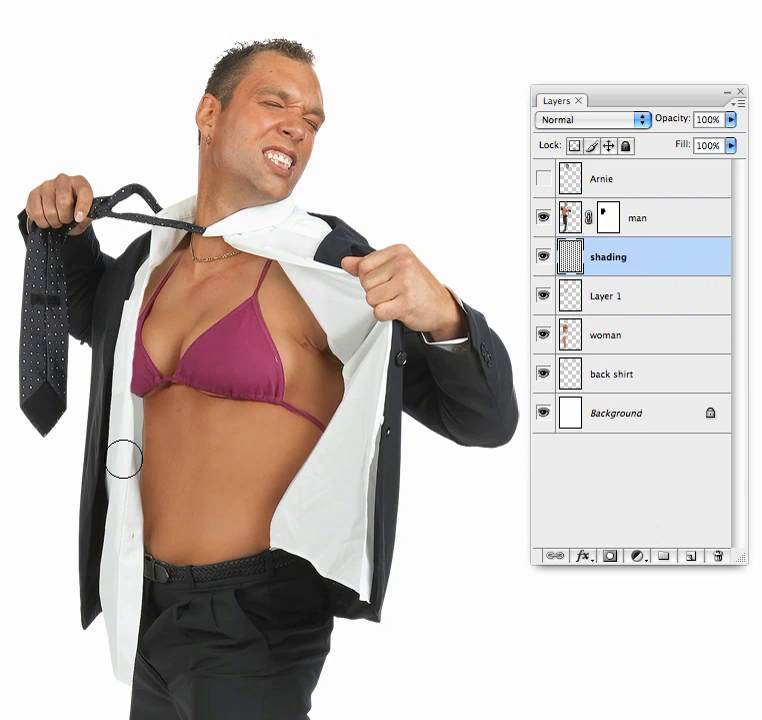
pyautogui.moveTo(124, 405); pyautogui.dragTo(116, 594)
pyautogui.moveTo(134, 502); pyautogui.dragTo(105, 611)
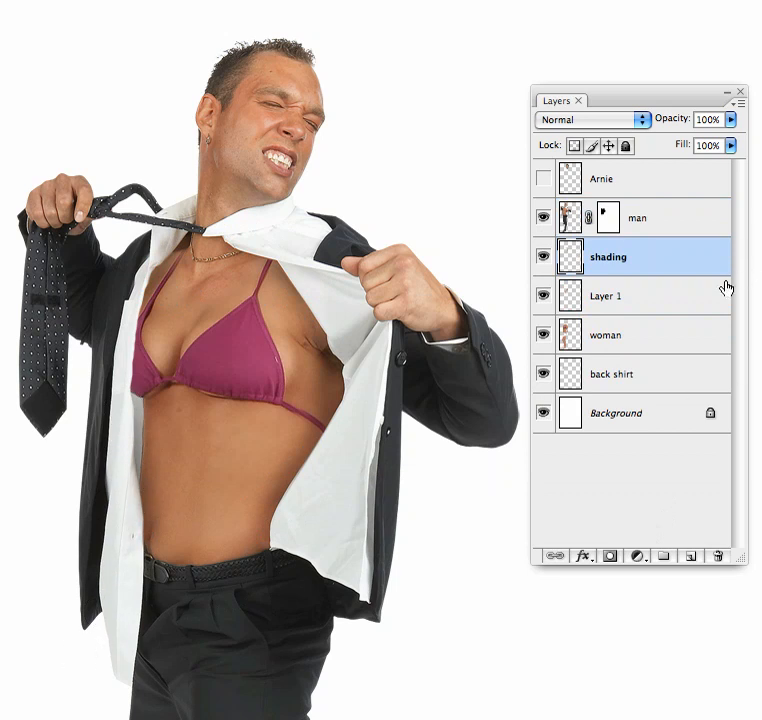
# Step: Show the Arnie layer, move its head over the man's head, and rotate it slightly clockwise to sit on the neck
pyautogui.click(543, 181)
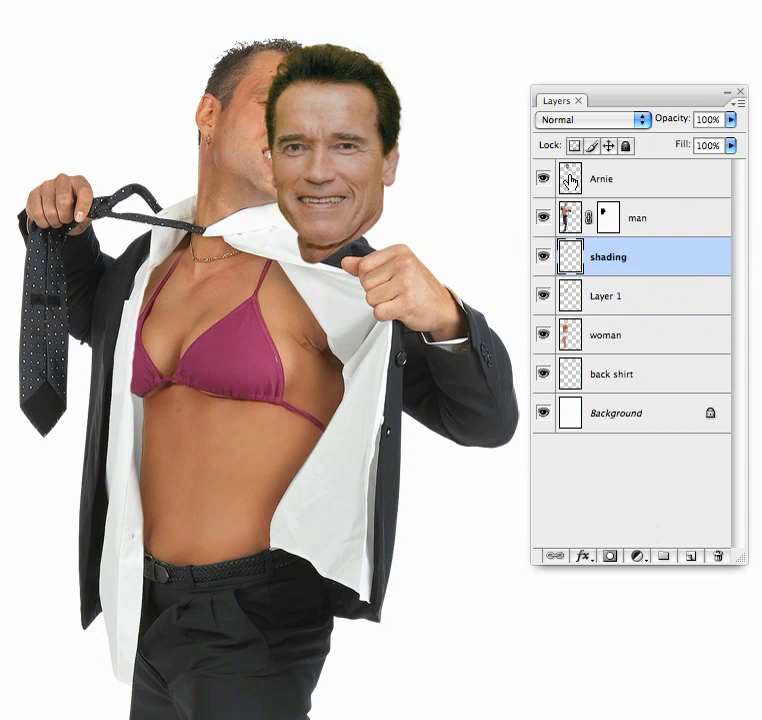
pyautogui.click(572, 183)
pyautogui.moveTo(362, 177); pyautogui.dragTo(264, 157)
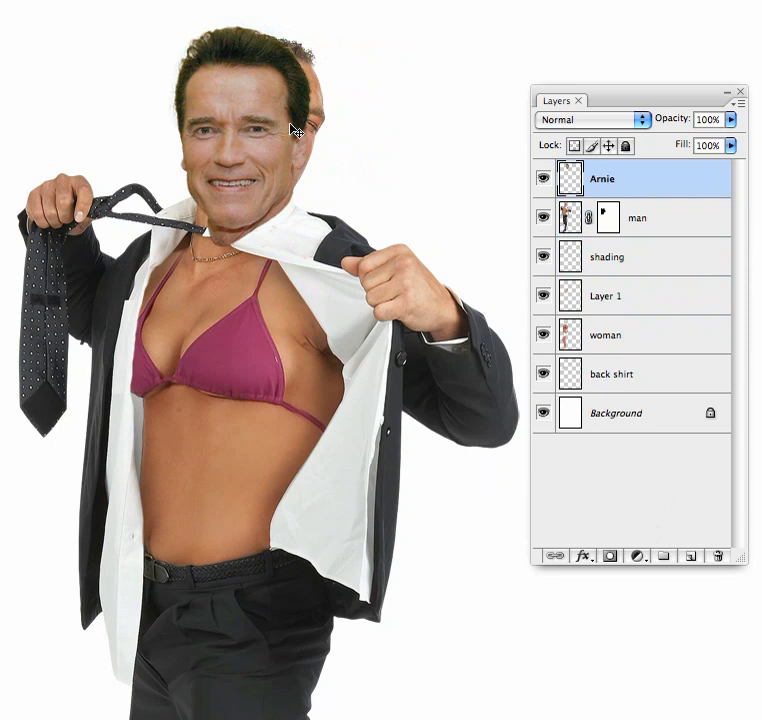
pyautogui.hotkey('ctrl', 't')
pyautogui.moveTo(345, 44); pyautogui.dragTo(355, 56)
pyautogui.moveTo(275, 113)
pyautogui.mouseDown()
pyautogui.moveTo(279, 107)
pyautogui.moveTo(276, 113)
pyautogui.mouseUp()
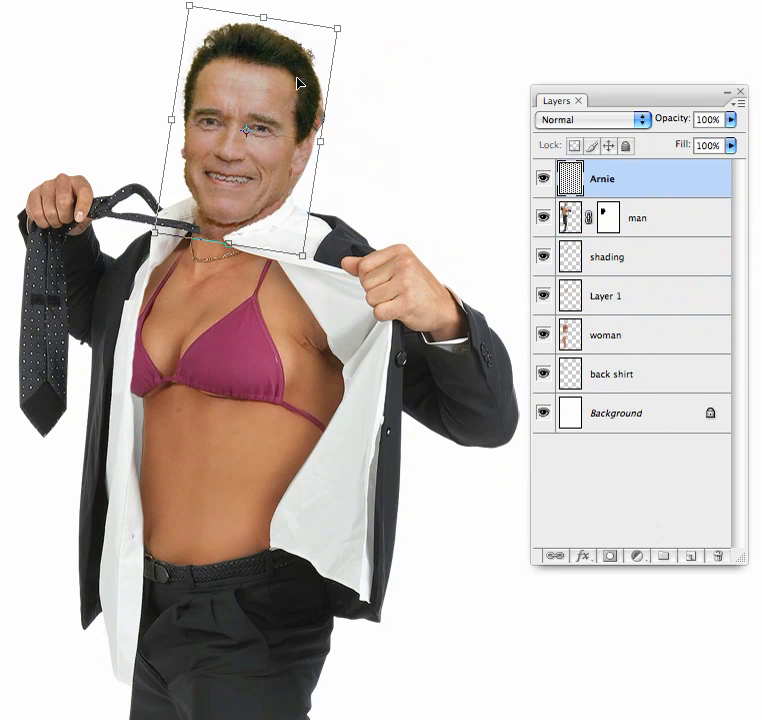
pyautogui.press('Return')
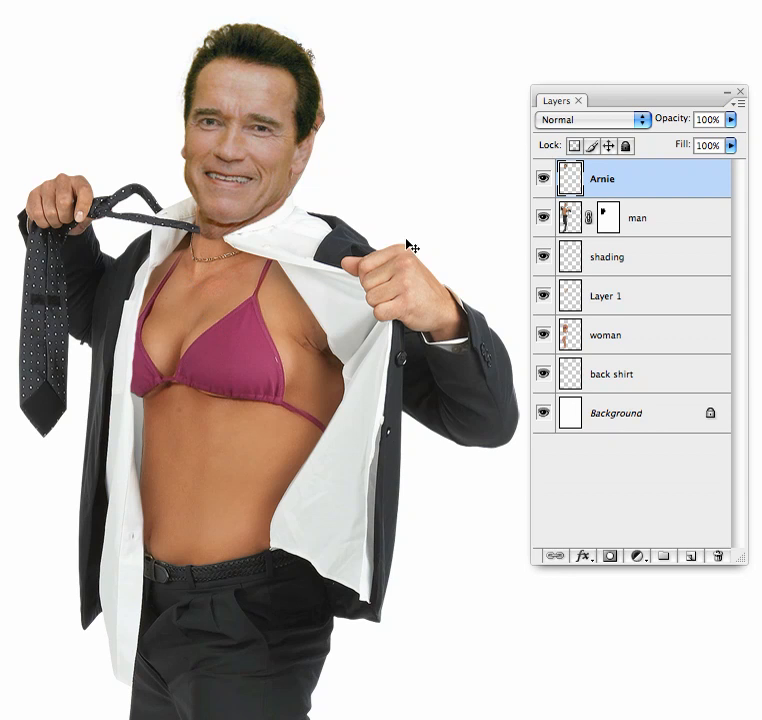
# Step: Match the Arnie head's skin tone to the body with Curves, raising the red midtones and shifting green from 125 to 128
pyautogui.press('super+m')
pyautogui.moveTo(381, 216); pyautogui.dragTo(380, 319)
pyautogui.click(368, 376)
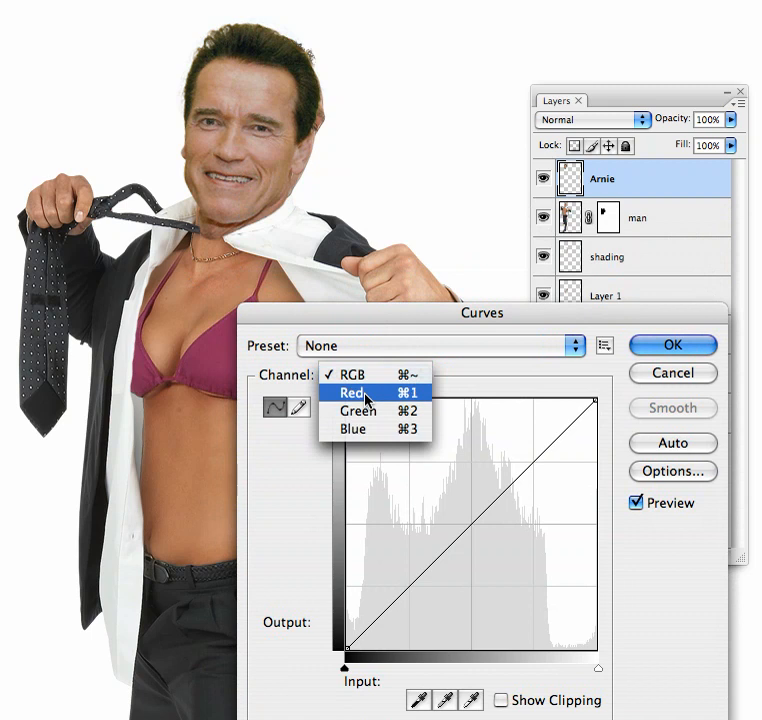
pyautogui.click(364, 395)
pyautogui.moveTo(469, 525); pyautogui.dragTo(465, 515)
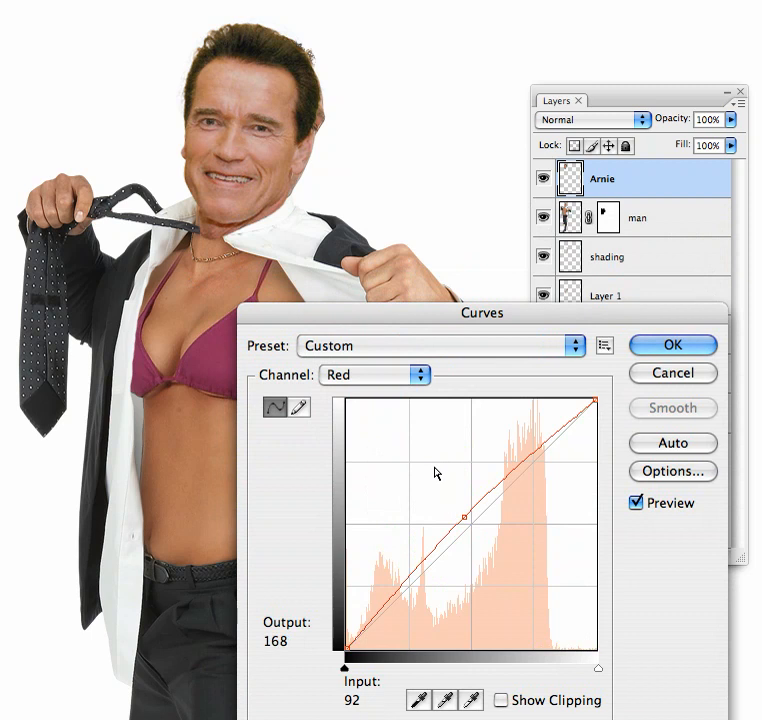
pyautogui.click(380, 375)
pyautogui.click(378, 393)
pyautogui.moveTo(466, 522); pyautogui.dragTo(469, 522)
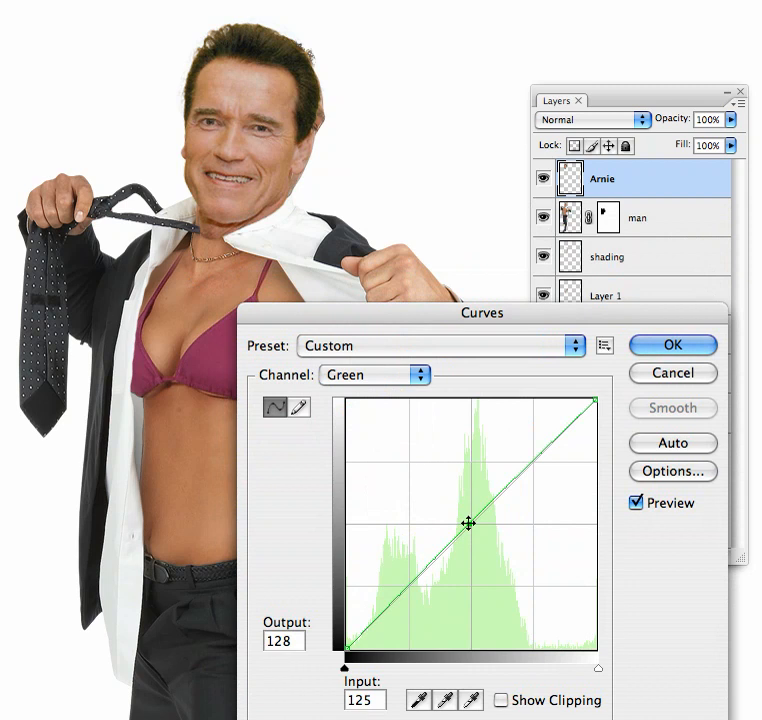
pyautogui.click(658, 349)
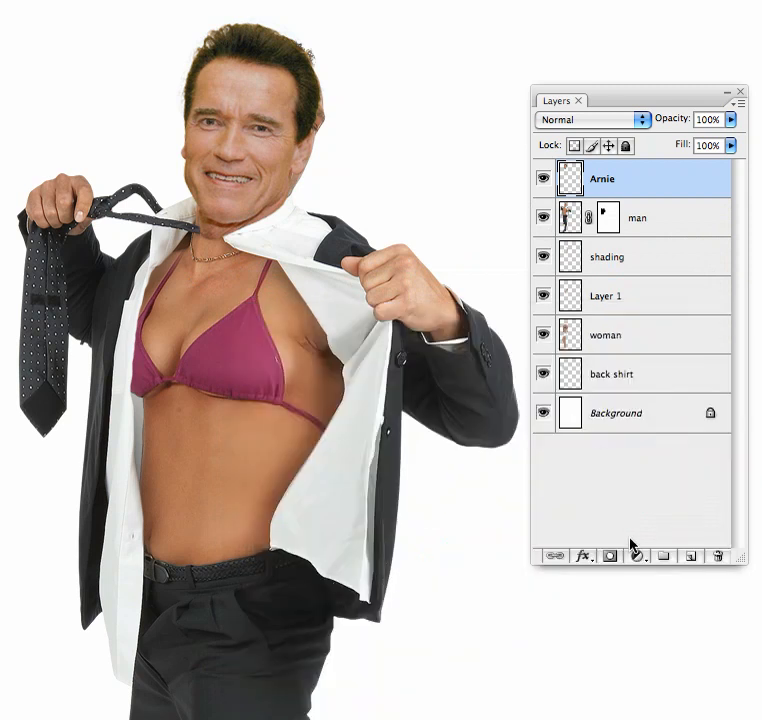
# Step: Add a mask to the Arnie layer to reveal the collar and tie, and hide the original head on the man layer's mask
pyautogui.click(609, 559)
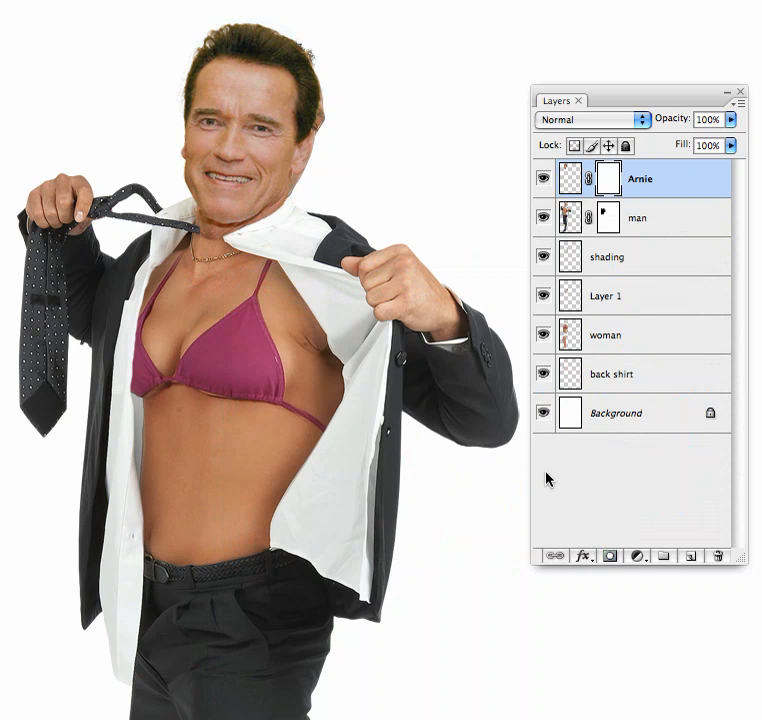
pyautogui.press('b')
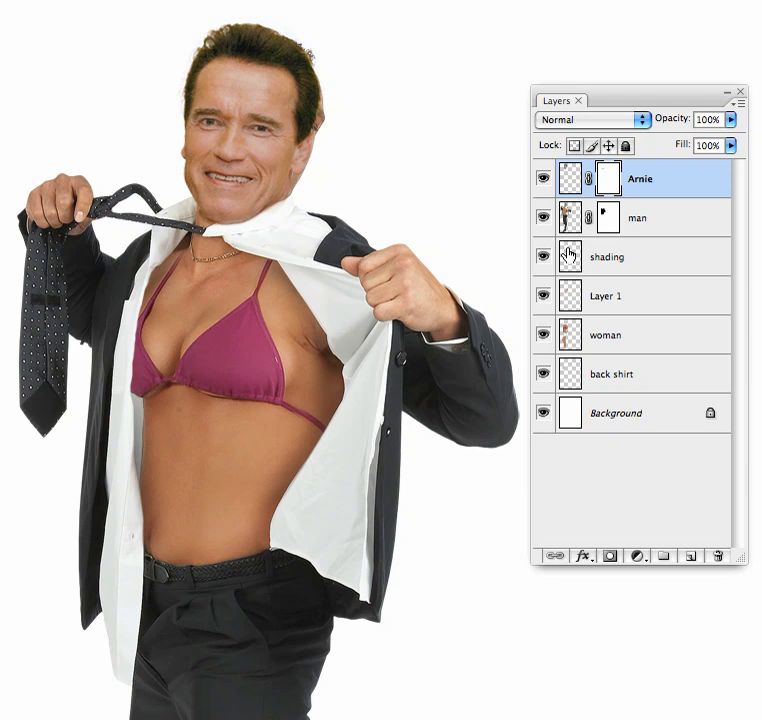
pyautogui.click(609, 218)
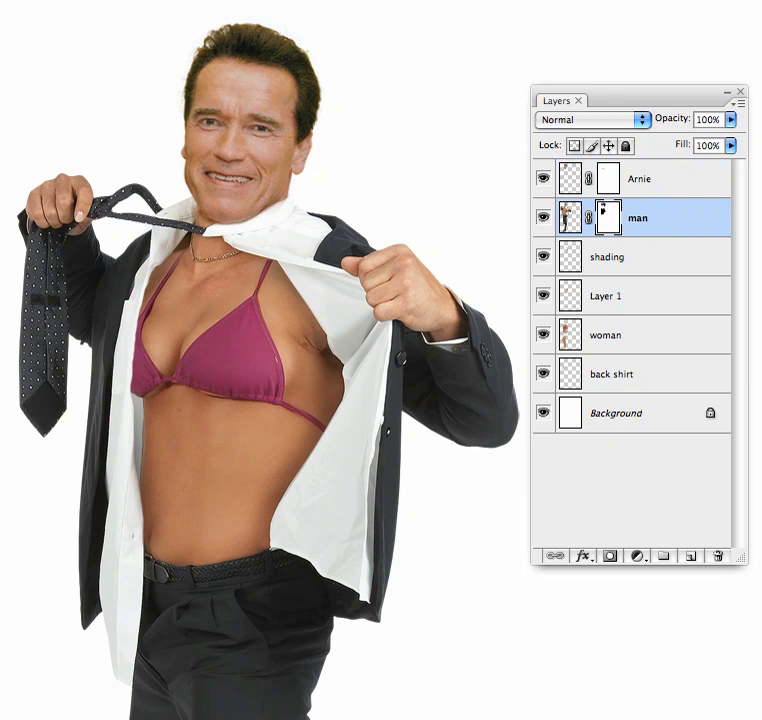
# Step: Create a new layer in Hard Light mode above the man layer, using the man layer as its clipping mask
pyautogui.hotkey('ctrl', 'shift', 'n')
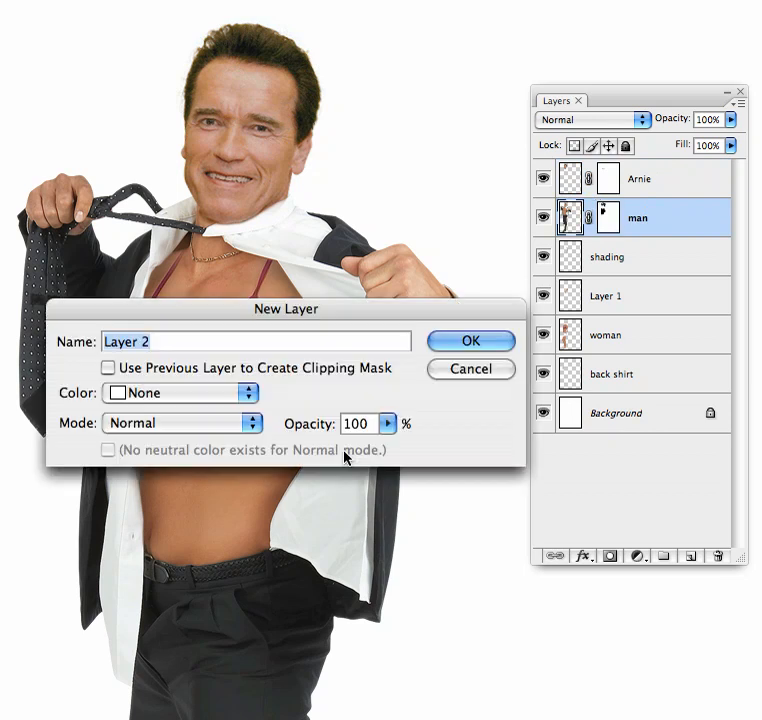
pyautogui.moveTo(257, 307); pyautogui.dragTo(306, 176)
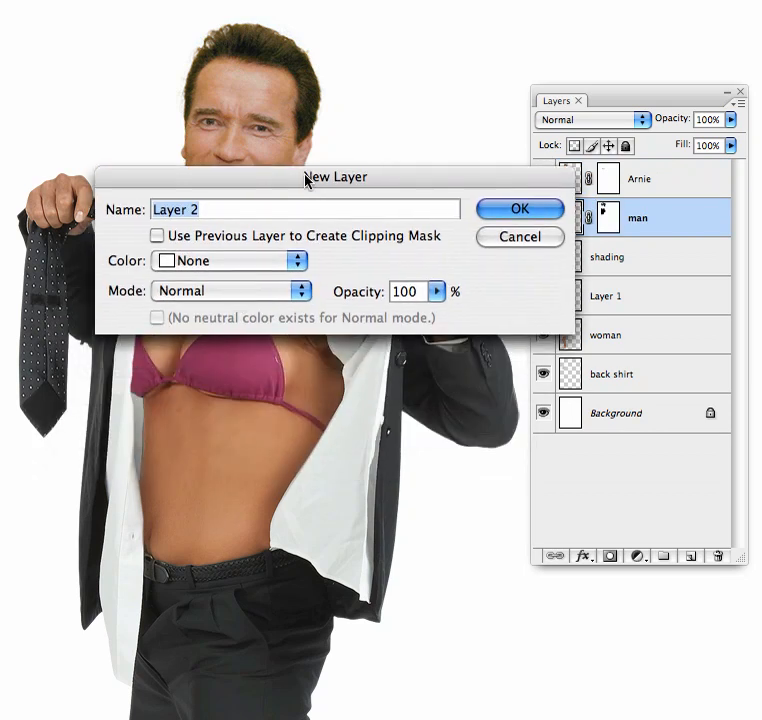
pyautogui.click(247, 294)
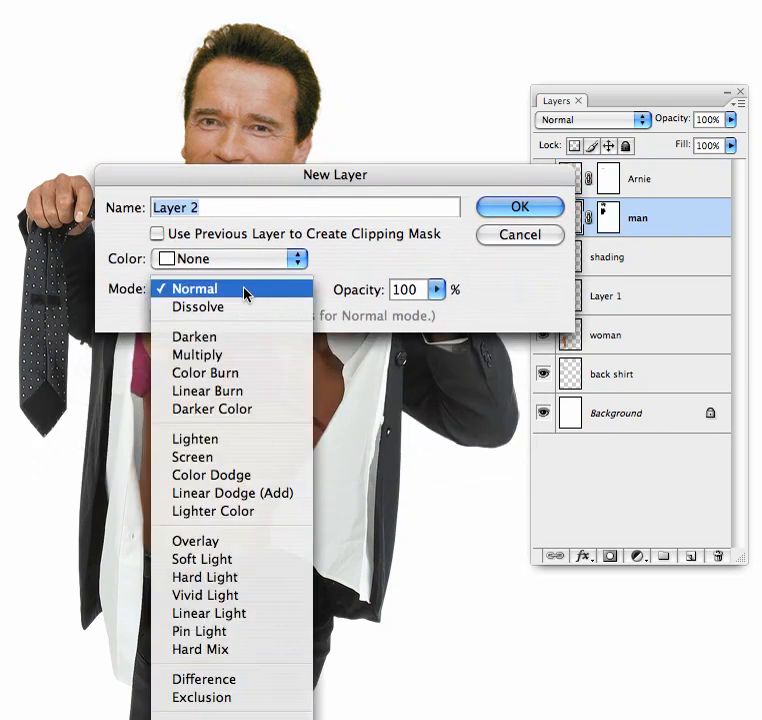
pyautogui.click(244, 586)
pyautogui.moveTo(282, 172); pyautogui.dragTo(299, 347)
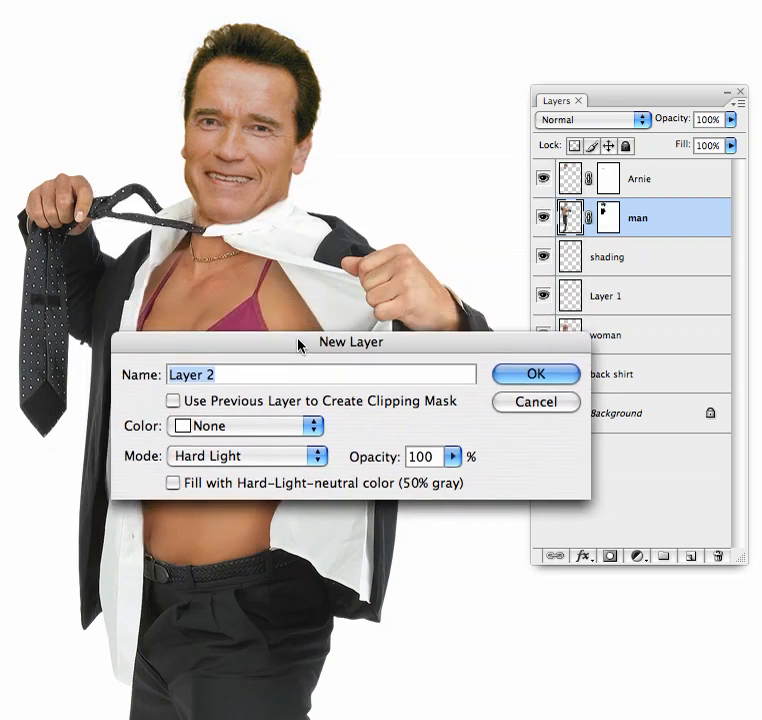
pyautogui.click(172, 402)
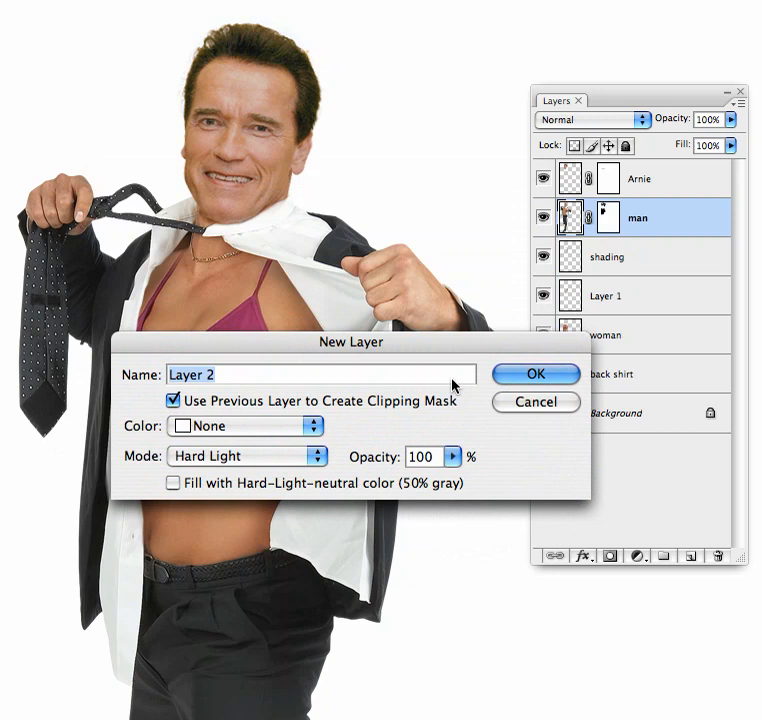
pyautogui.click(522, 378)
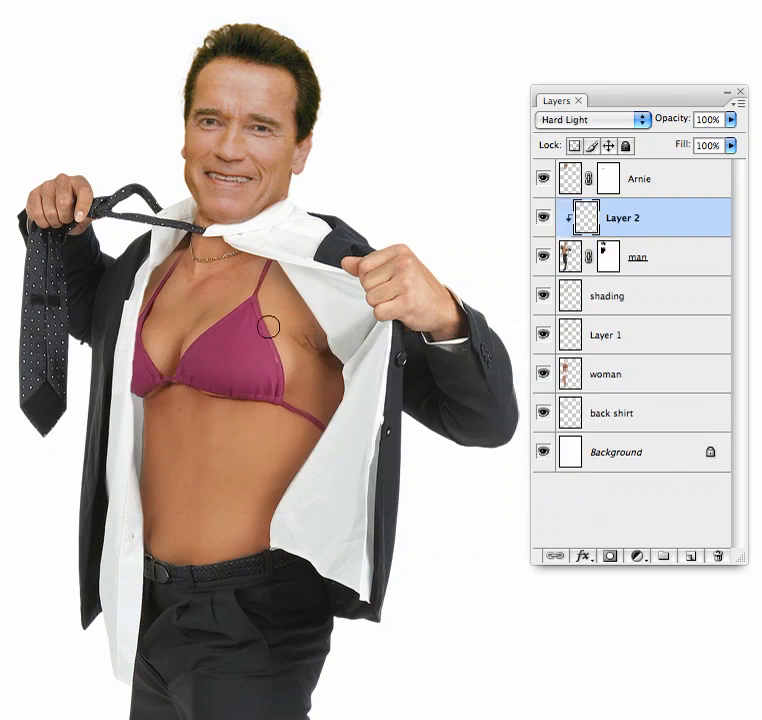
# Step: Color the whole tie, including its loop and the strip at the collar, in the bikini's magenta with a hard 20 px brush
pyautogui.rightClick(253, 279)
pyautogui.click(318, 419)
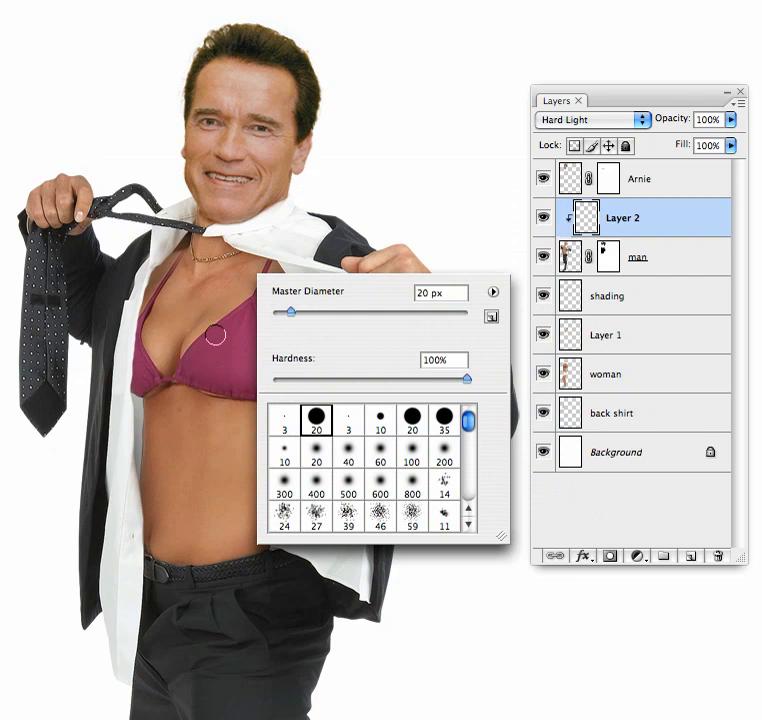
pyautogui.press('Return')
pyautogui.moveTo(28, 335)
pyautogui.mouseDown()
pyautogui.moveTo(26, 380)
pyautogui.moveTo(35, 429)
pyautogui.moveTo(38, 373)
pyautogui.moveTo(46, 424)
pyautogui.moveTo(49, 397)
pyautogui.moveTo(62, 414)
pyautogui.moveTo(51, 349)
pyautogui.moveTo(38, 262)
pyautogui.mouseUp()
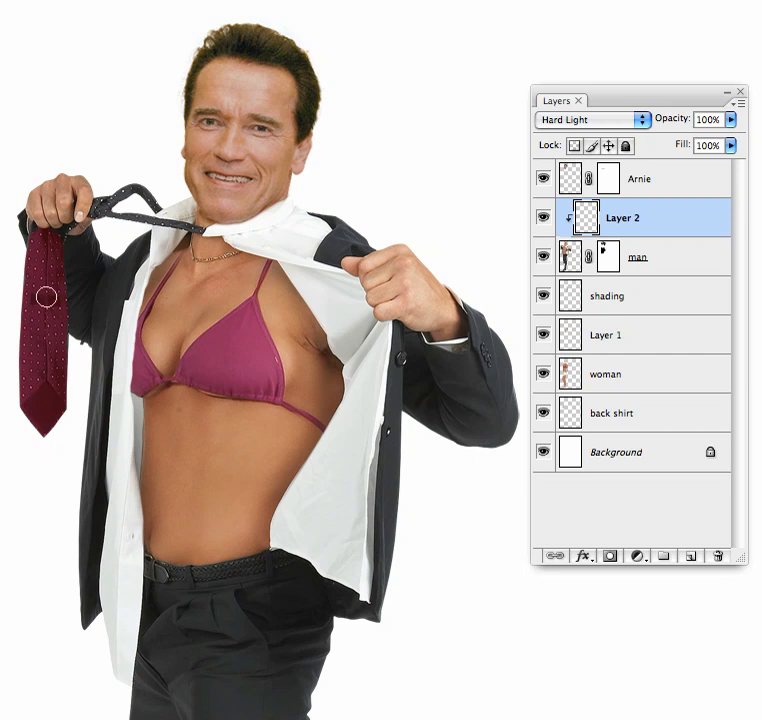
pyautogui.moveTo(118, 197)
pyautogui.mouseDown()
pyautogui.moveTo(101, 216)
pyautogui.moveTo(136, 197)
pyautogui.moveTo(152, 200)
pyautogui.moveTo(139, 222)
pyautogui.moveTo(110, 219)
pyautogui.mouseUp()
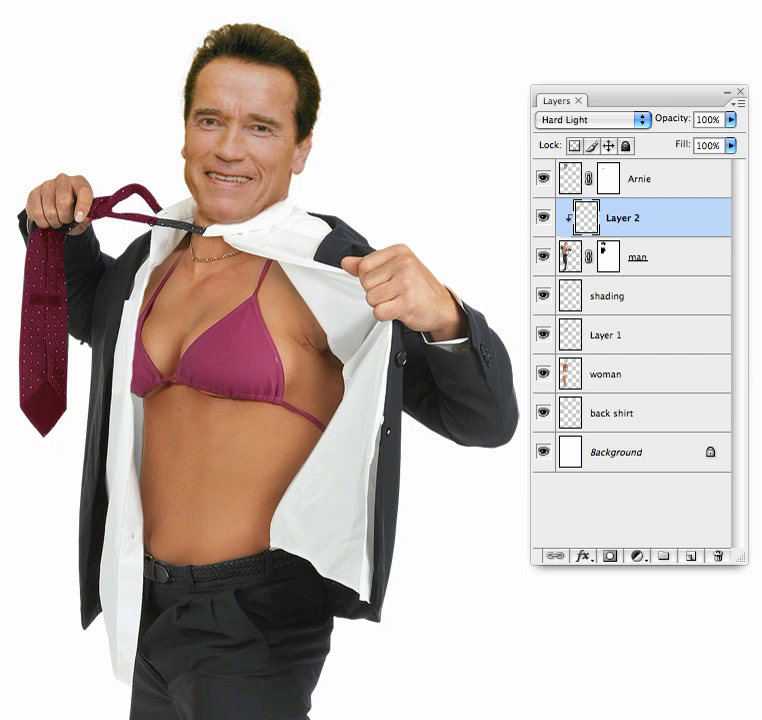
pyautogui.moveTo(160, 222); pyautogui.dragTo(204, 232)
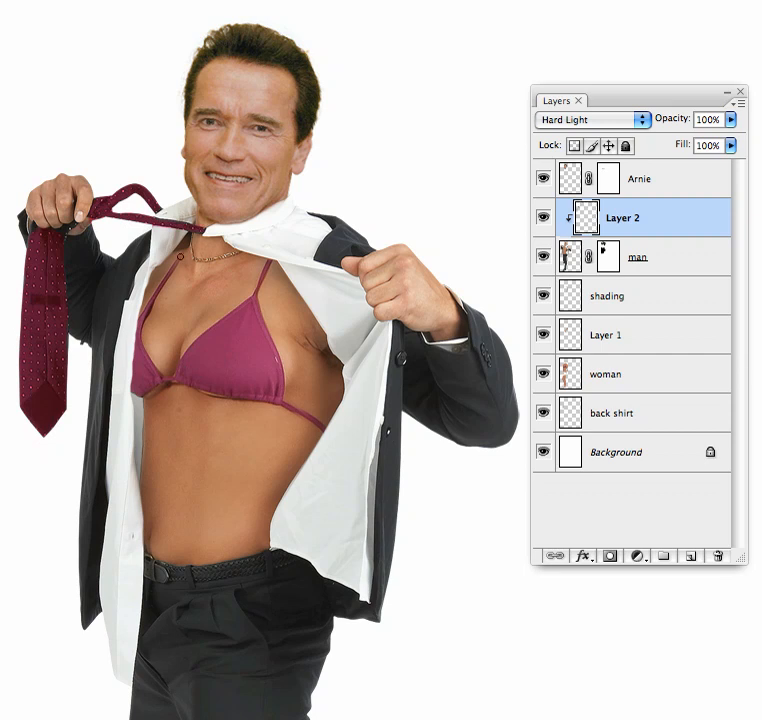